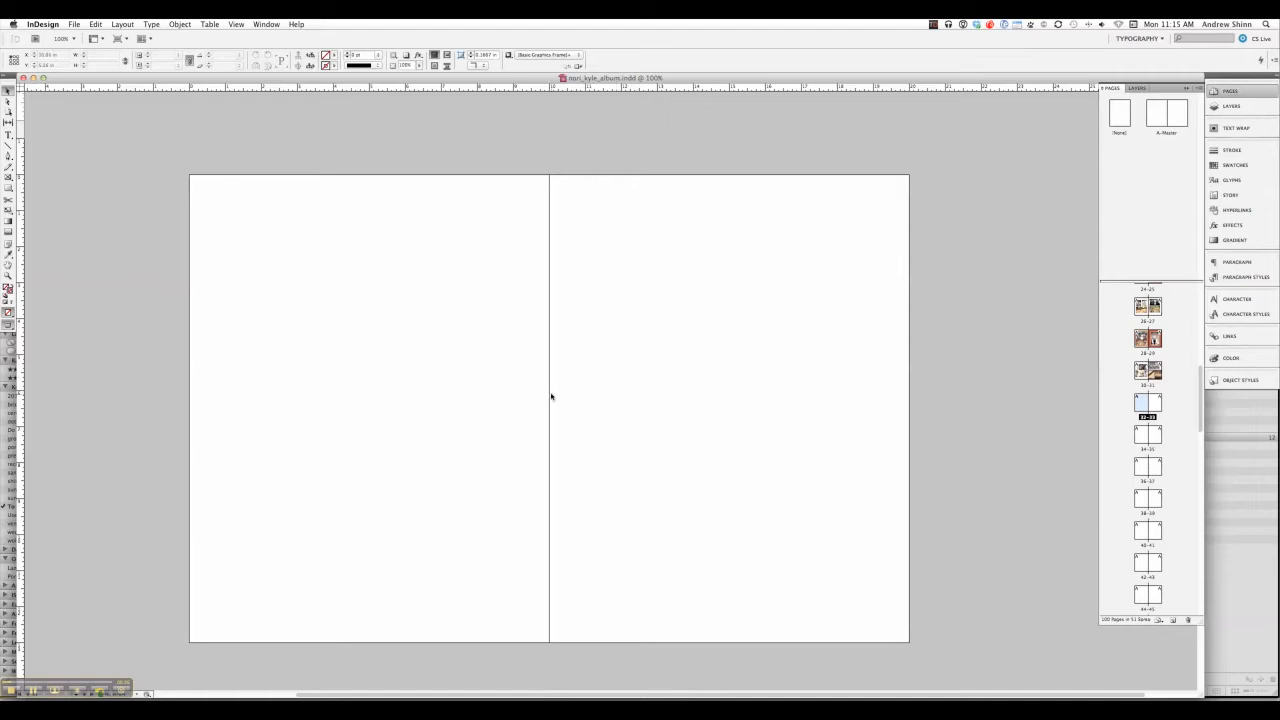
Step: Switch to Adobe Bridge, select the seven bridesmaid portraits 11Jun18-A-415, 417, 424 to 427 and 430, and load them for placing in InDesign
{"action": "key", "text": "super+Tab"}
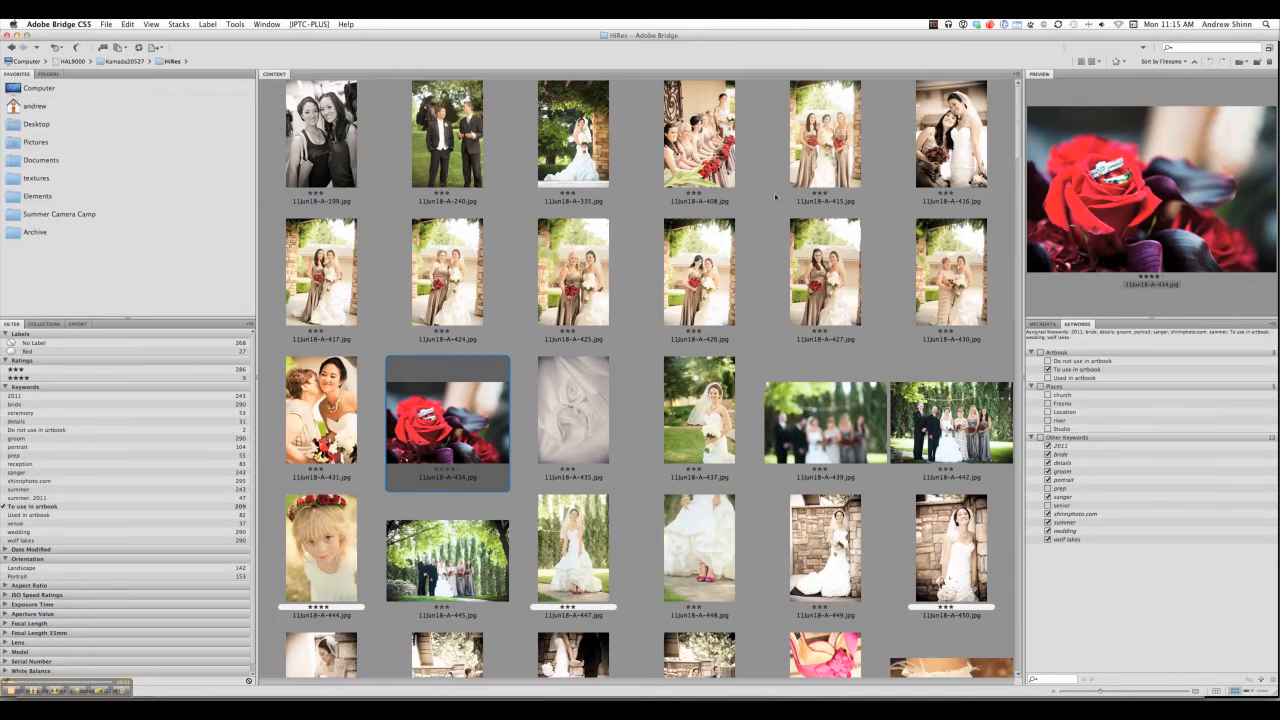
{"action": "left_click", "coordinate": [825, 138]}
{"action": "left_click", "coordinate": [321, 272], "text": "super"}
{"action": "left_click", "coordinate": [447, 272], "text": "super"}
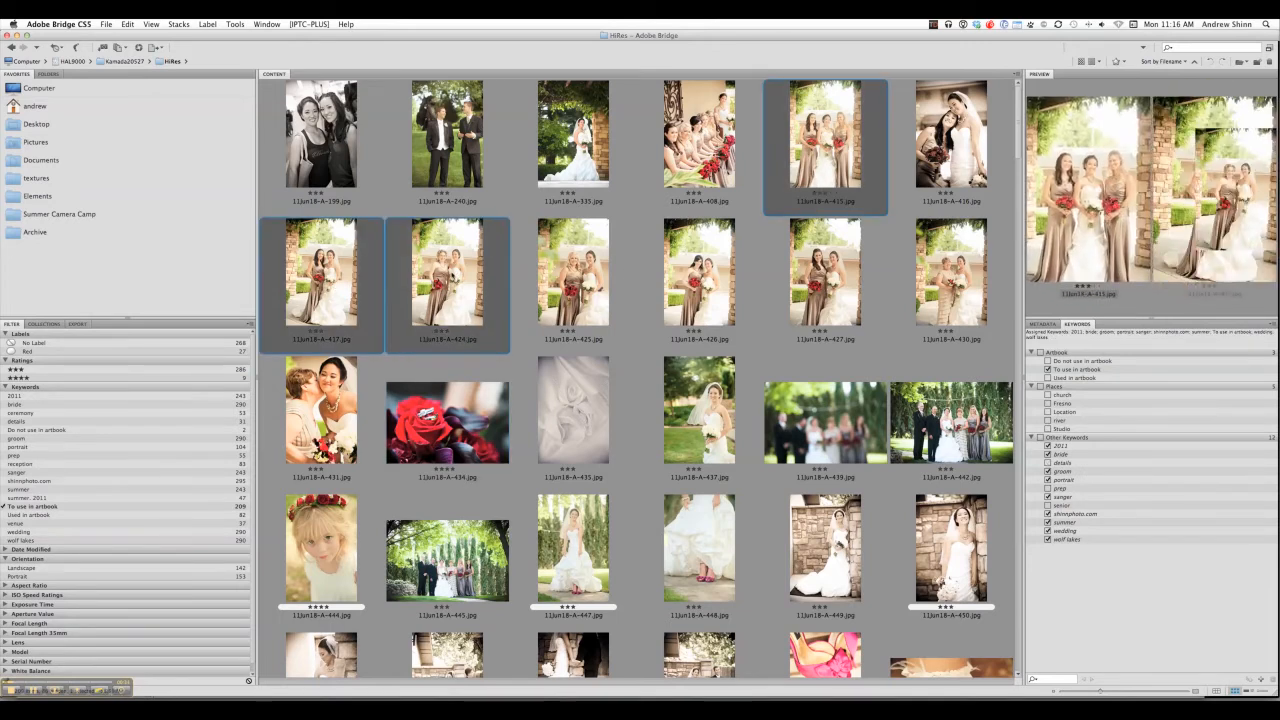
{"action": "left_click", "coordinate": [573, 272], "text": "super"}
{"action": "left_click", "coordinate": [699, 272], "text": "super"}
{"action": "left_click", "coordinate": [825, 272], "text": "super"}
{"action": "left_click", "coordinate": [951, 272], "text": "super"}
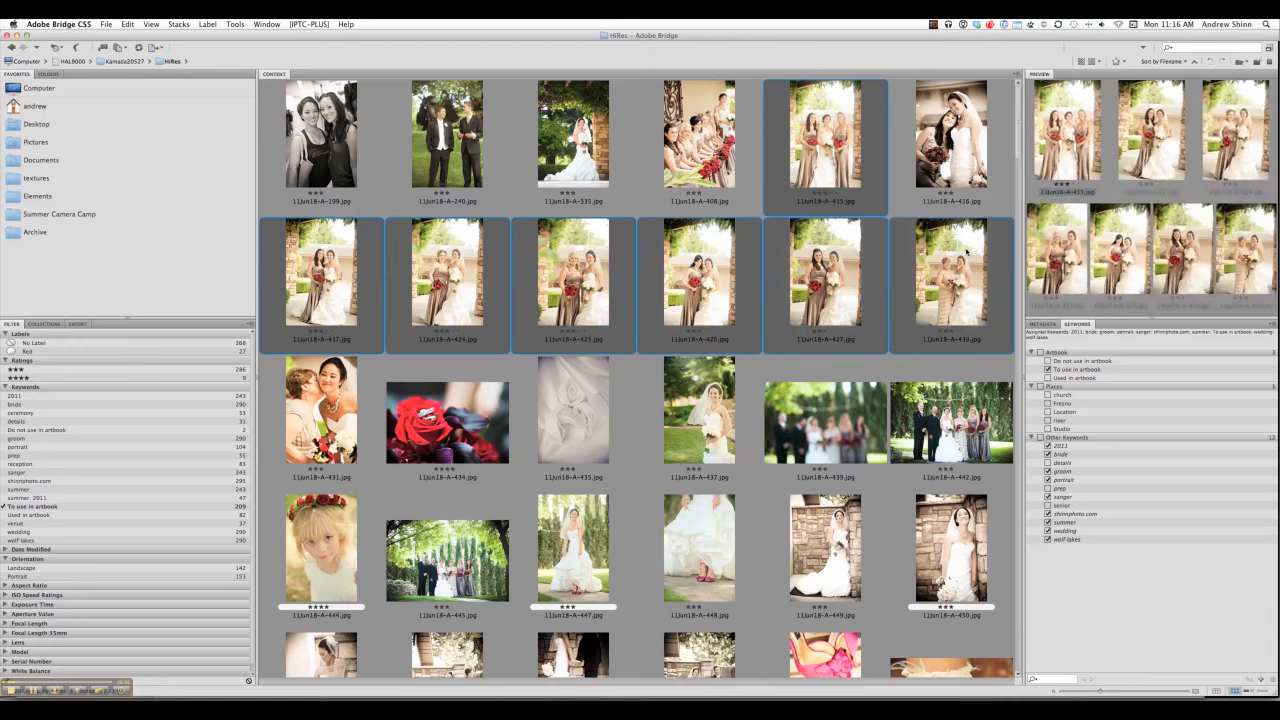
{"action": "key", "text": "alt+super+o"}
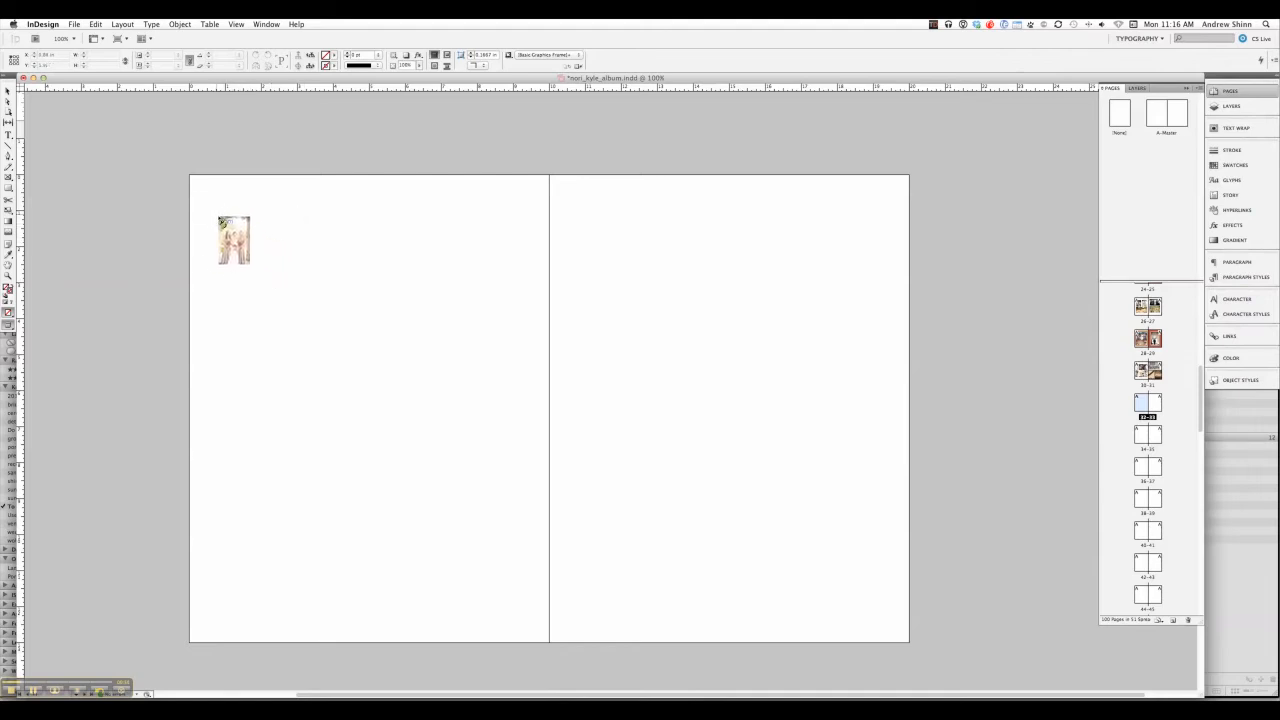
Step: Place the first three loaded portraits in a row across the upper left page, each about 2.6 in wide
{"action": "left_click_drag", "start_coordinate": [218, 216], "coordinate": [328, 356]}
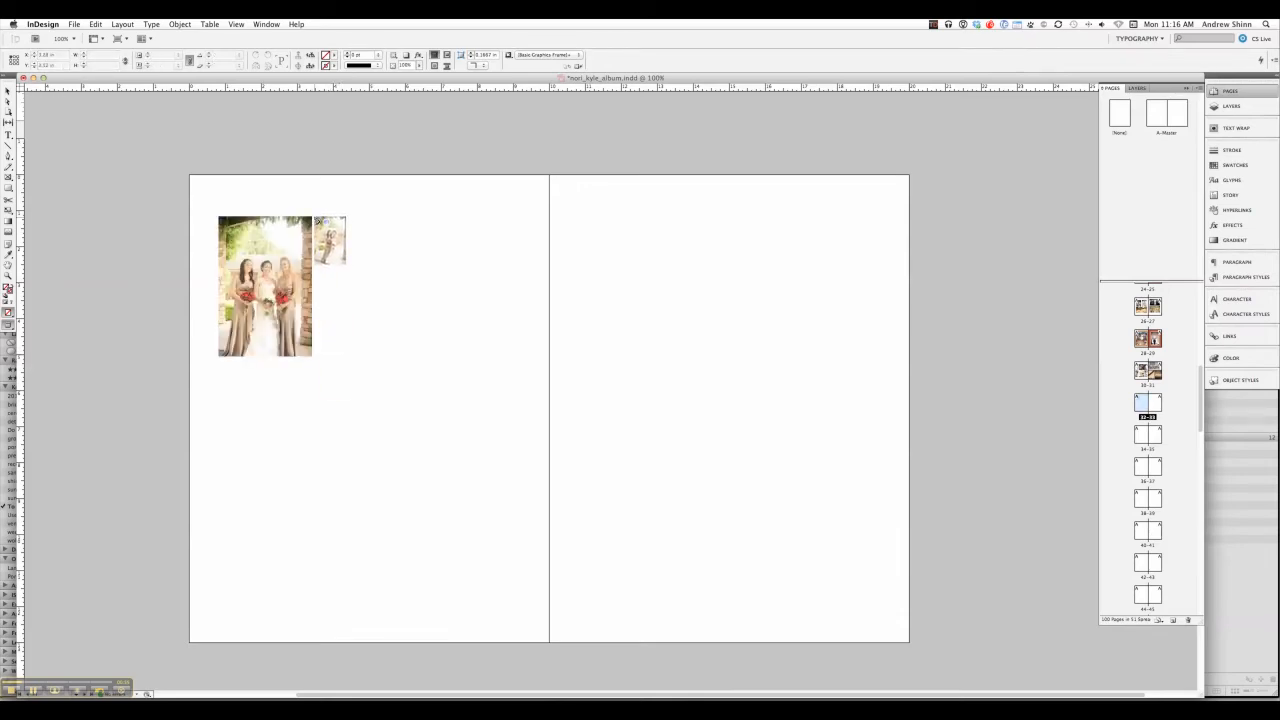
{"action": "left_click_drag", "start_coordinate": [314, 216], "coordinate": [417, 357]}
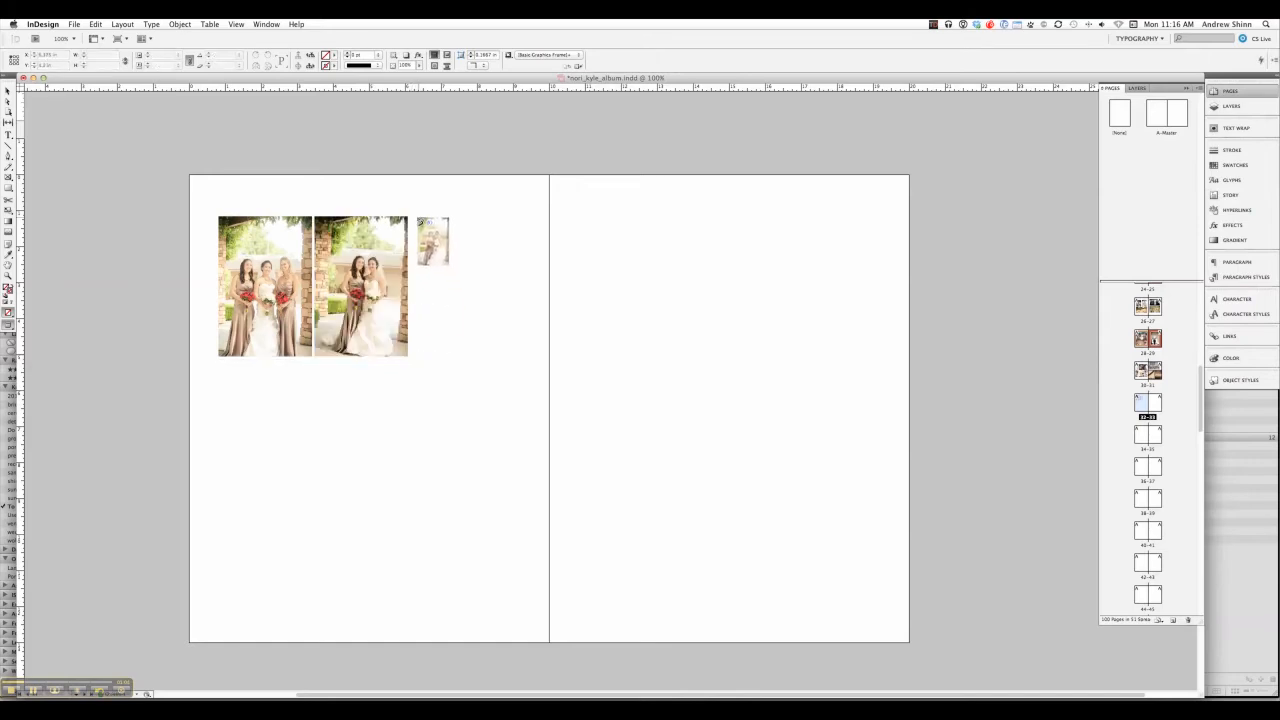
{"action": "left_click_drag", "start_coordinate": [417, 216], "coordinate": [506, 358]}
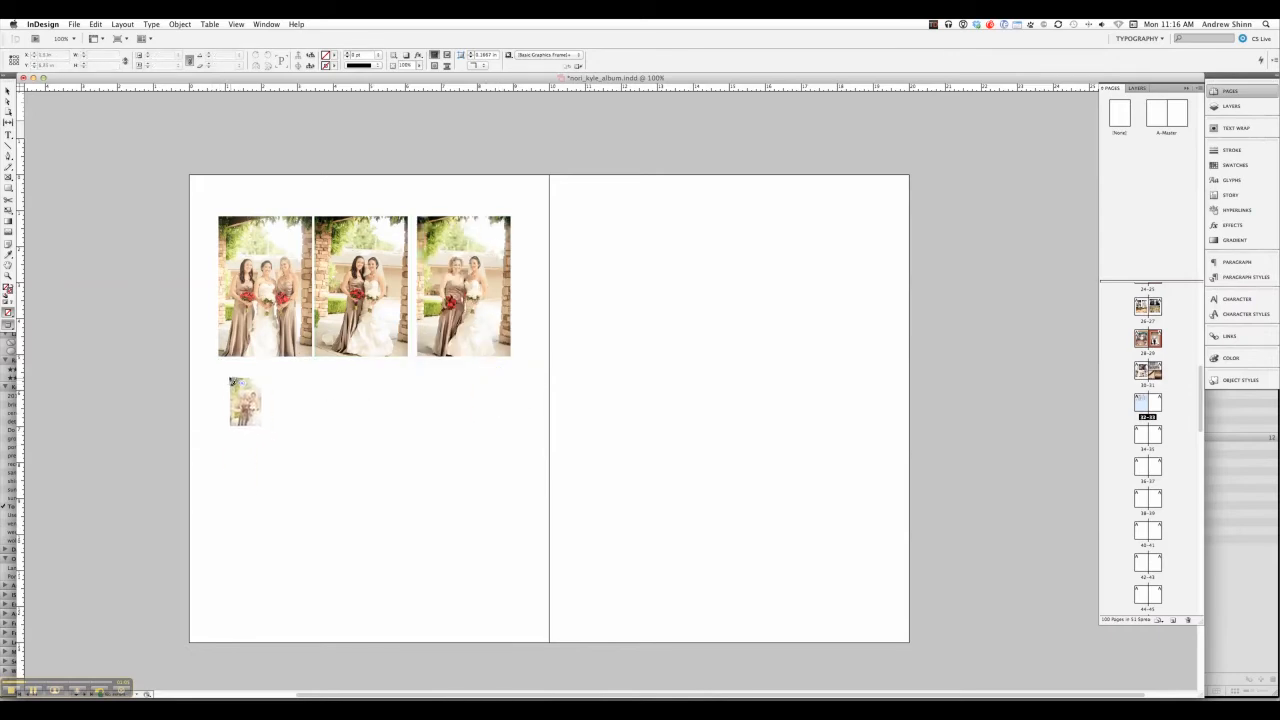
Step: Place the remaining four portraits at the same size, three in a second row and one beneath it
{"action": "left_click_drag", "start_coordinate": [218, 374], "coordinate": [311, 514]}
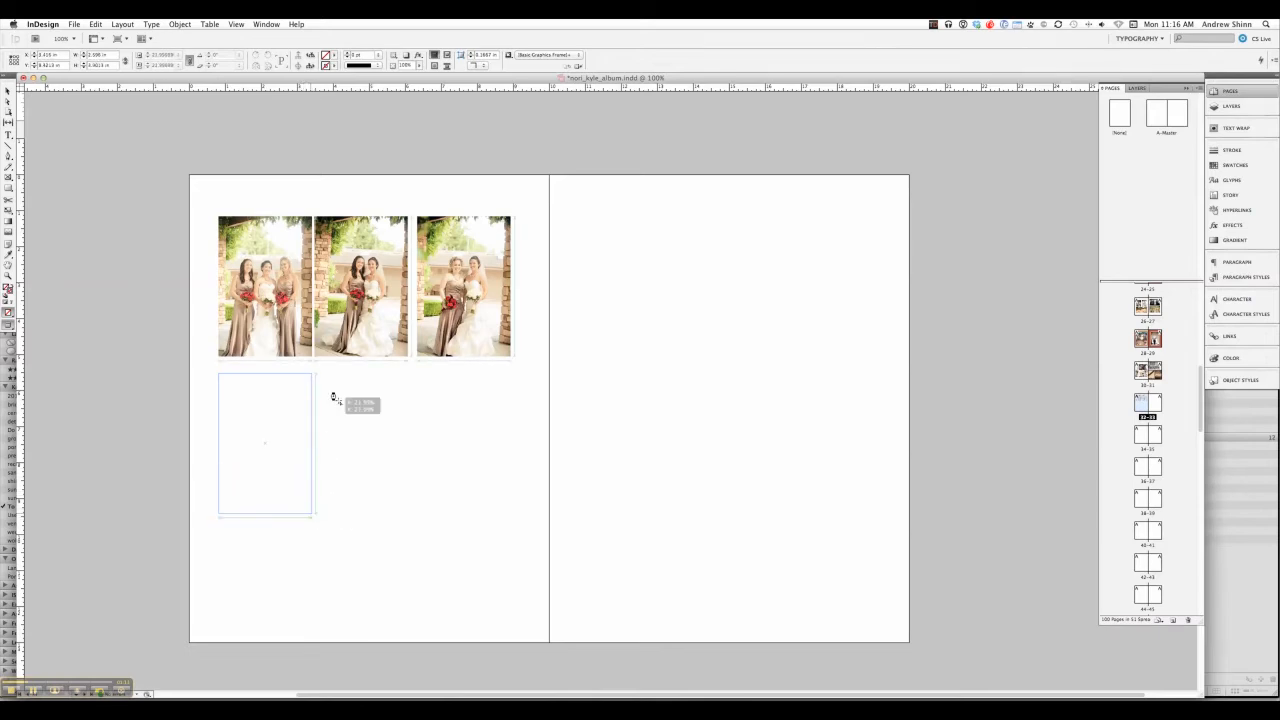
{"action": "left_click_drag", "start_coordinate": [331, 380], "coordinate": [396, 516]}
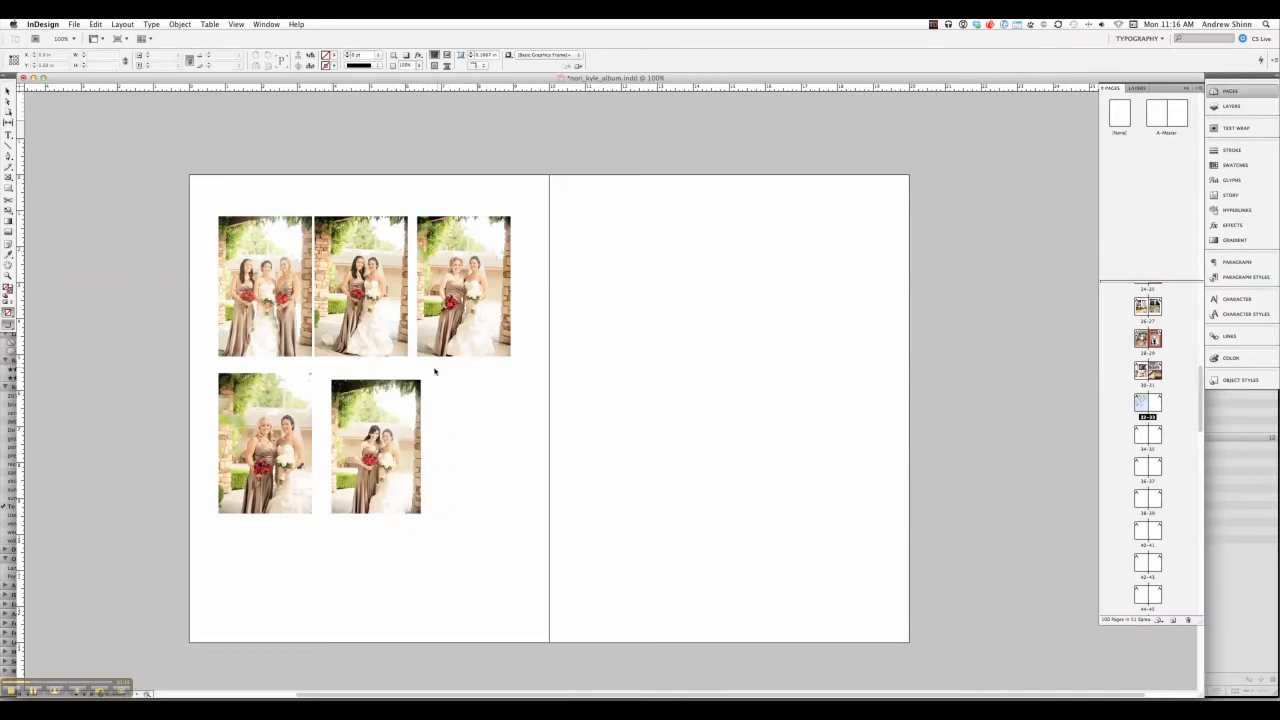
{"action": "key", "text": "super+z"}
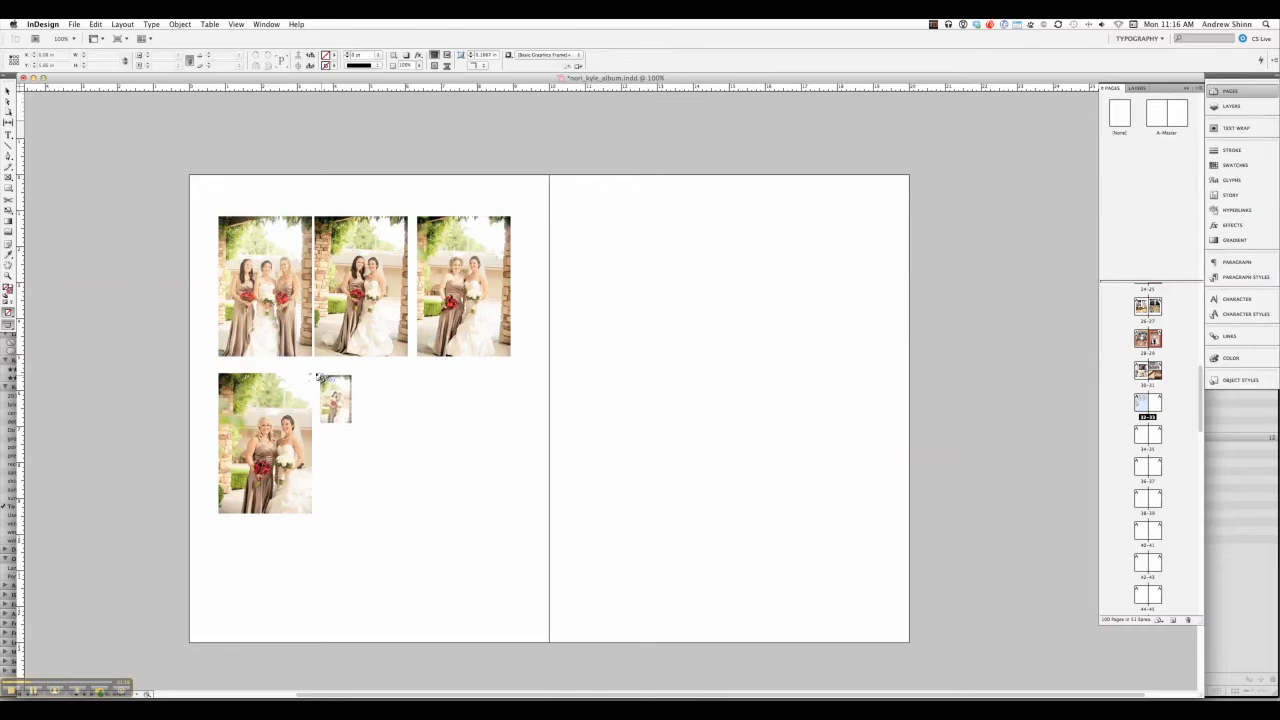
{"action": "left_click_drag", "start_coordinate": [324, 373], "coordinate": [417, 514]}
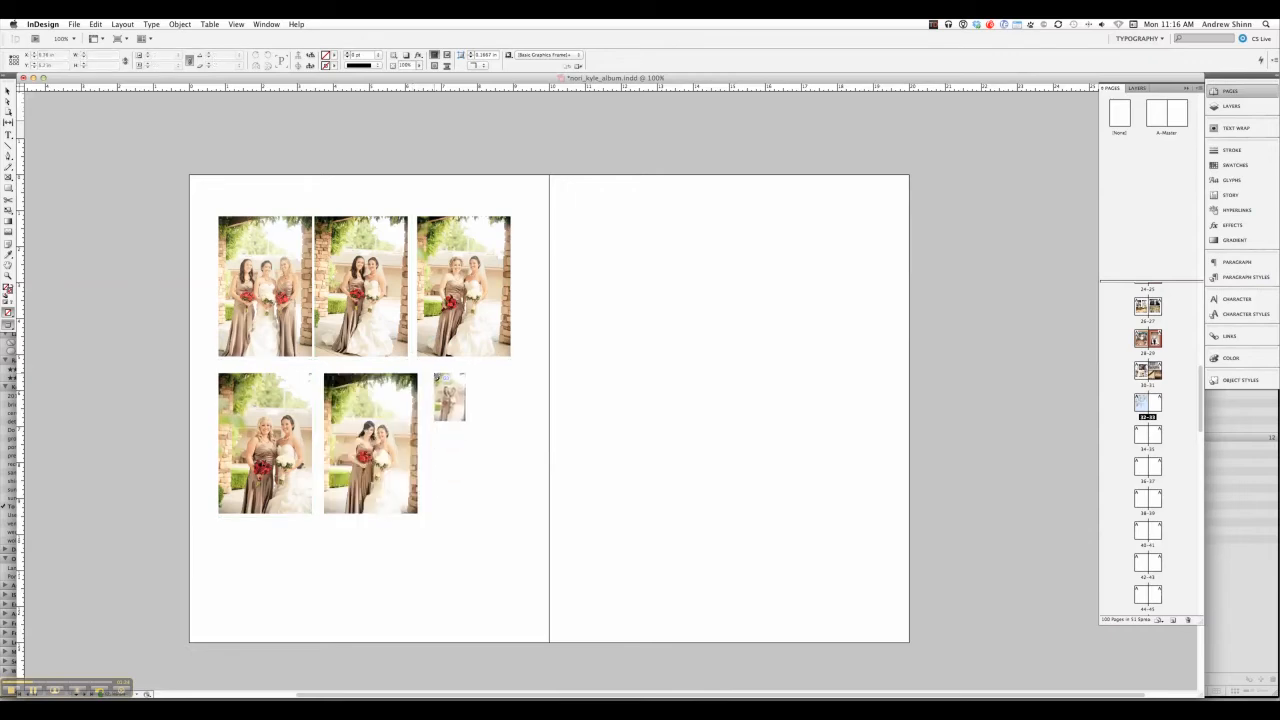
{"action": "left_click_drag", "start_coordinate": [433, 373], "coordinate": [527, 513]}
{"action": "left_click_drag", "start_coordinate": [296, 526], "coordinate": [418, 668]}
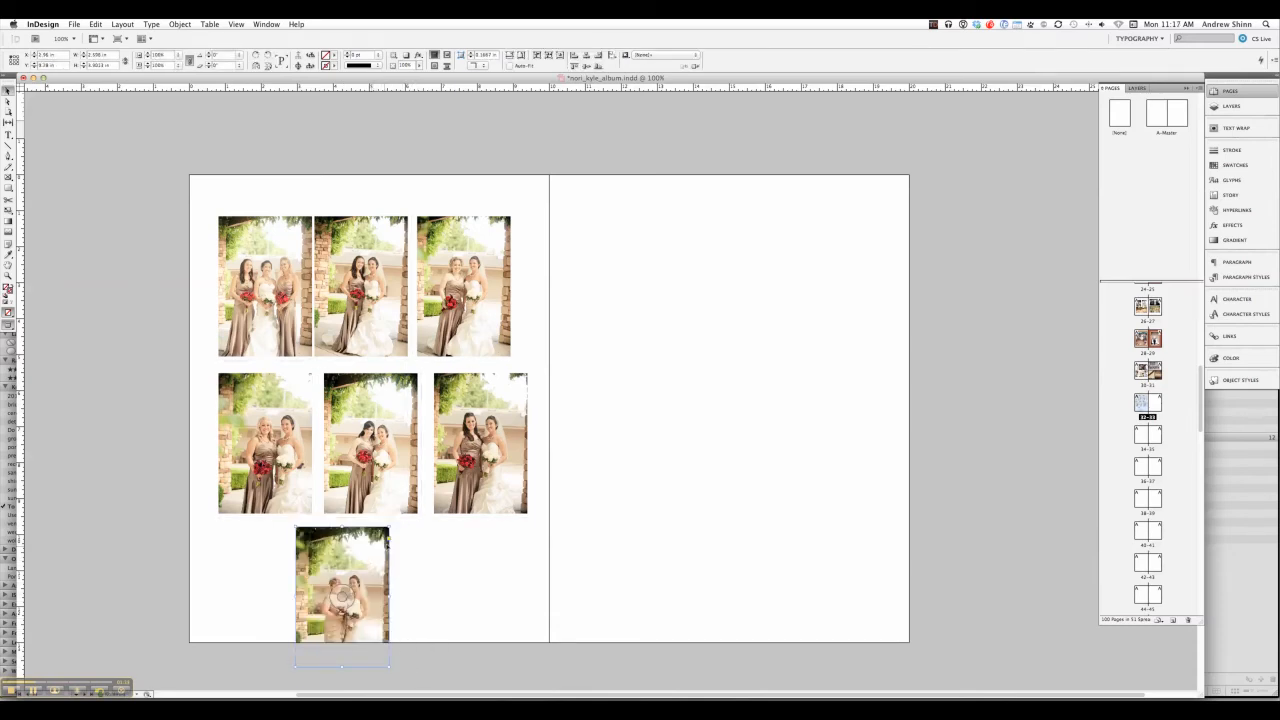
{"action": "left_click", "coordinate": [471, 560]}
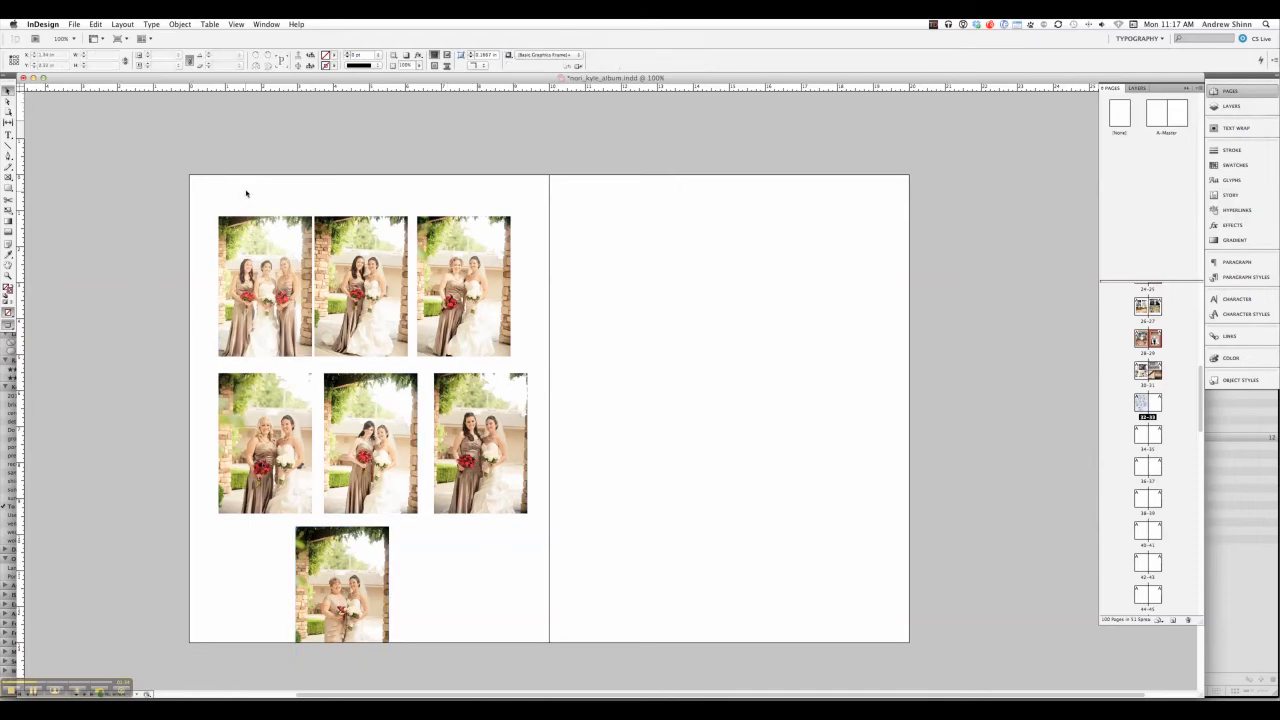
Step: Distribute the three top-row photos evenly by their horizontal centers and move the row slightly up and right
{"action": "left_click_drag", "start_coordinate": [246, 193], "coordinate": [480, 300]}
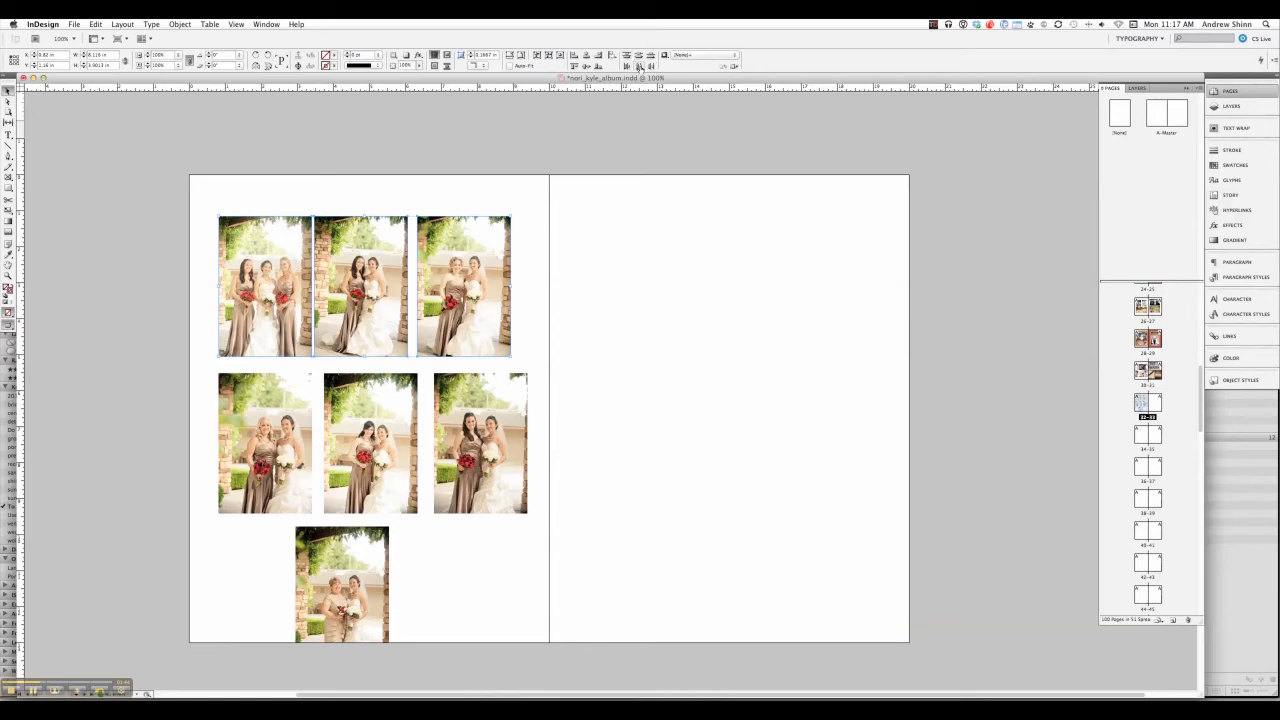
{"action": "left_click", "coordinate": [639, 66]}
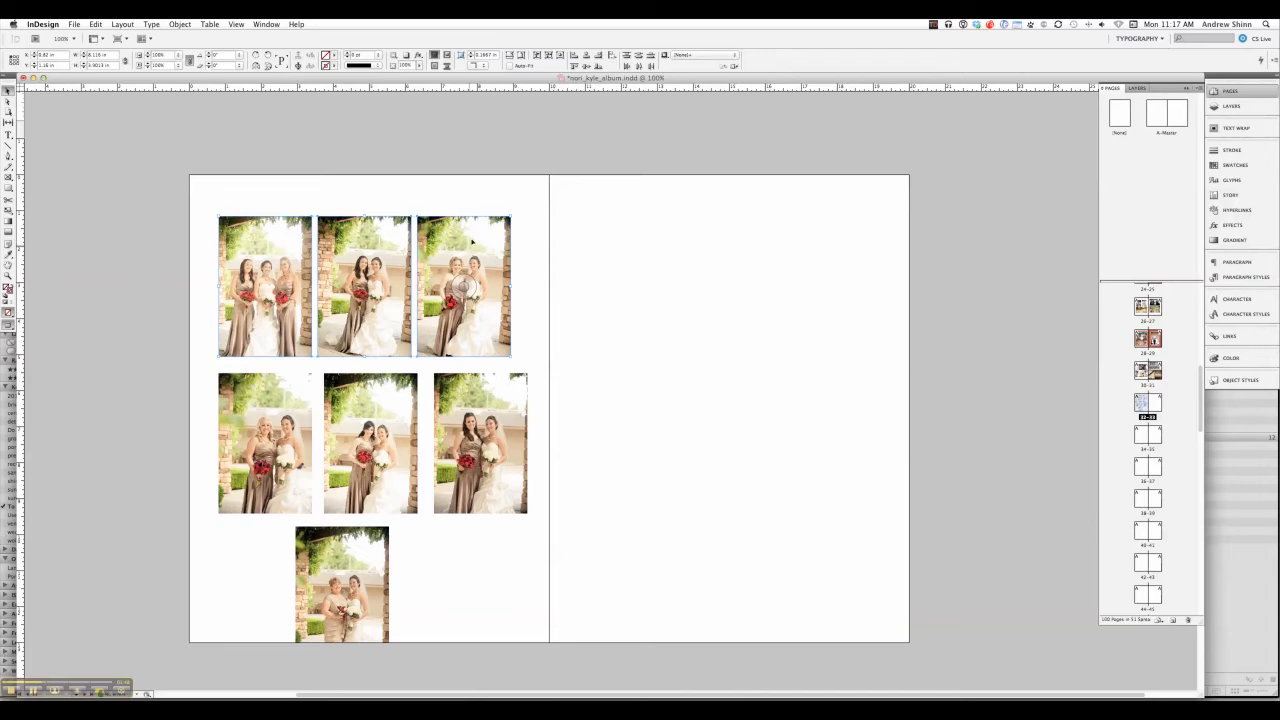
{"action": "left_click_drag", "start_coordinate": [472, 241], "coordinate": [478, 228]}
Step: Align the second row's three photos beneath the top row and distribute them evenly by their horizontal centers
{"action": "left_click_drag", "start_coordinate": [209, 362], "coordinate": [496, 423]}
{"action": "left_click_drag", "start_coordinate": [298, 421], "coordinate": [303, 393]}
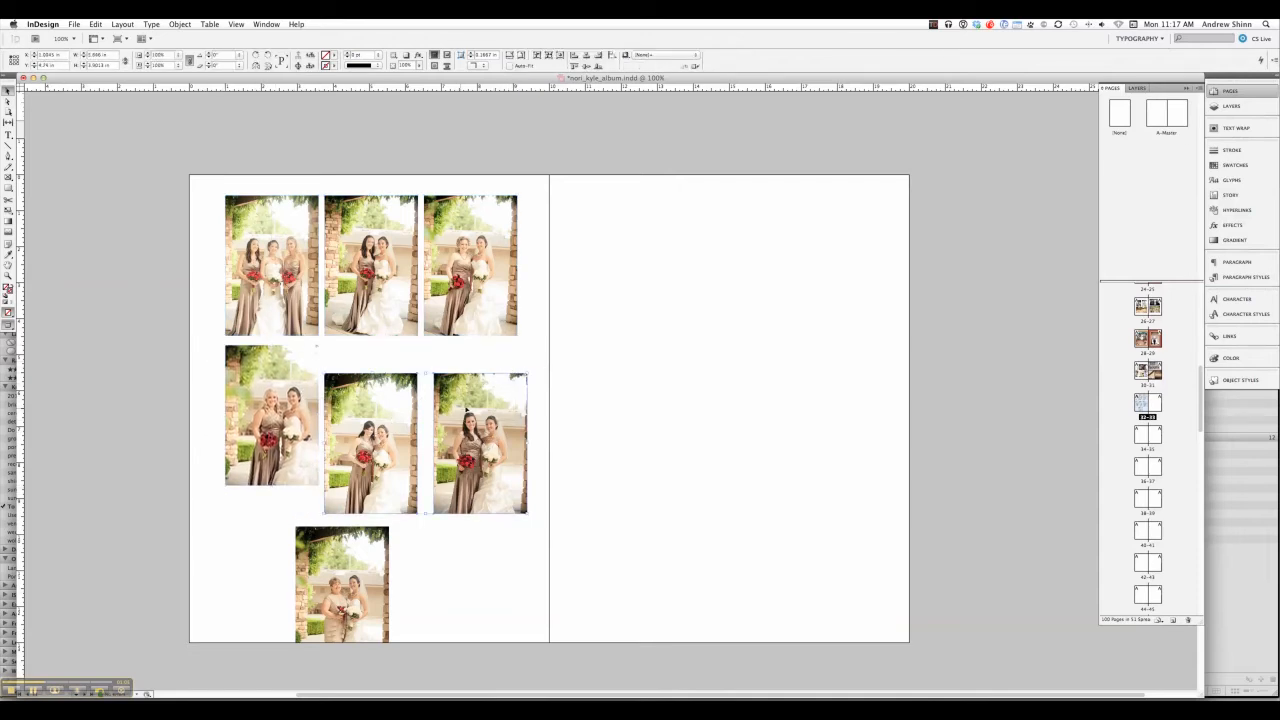
{"action": "left_click_drag", "start_coordinate": [490, 415], "coordinate": [216, 402]}
{"action": "left_click", "coordinate": [640, 66]}
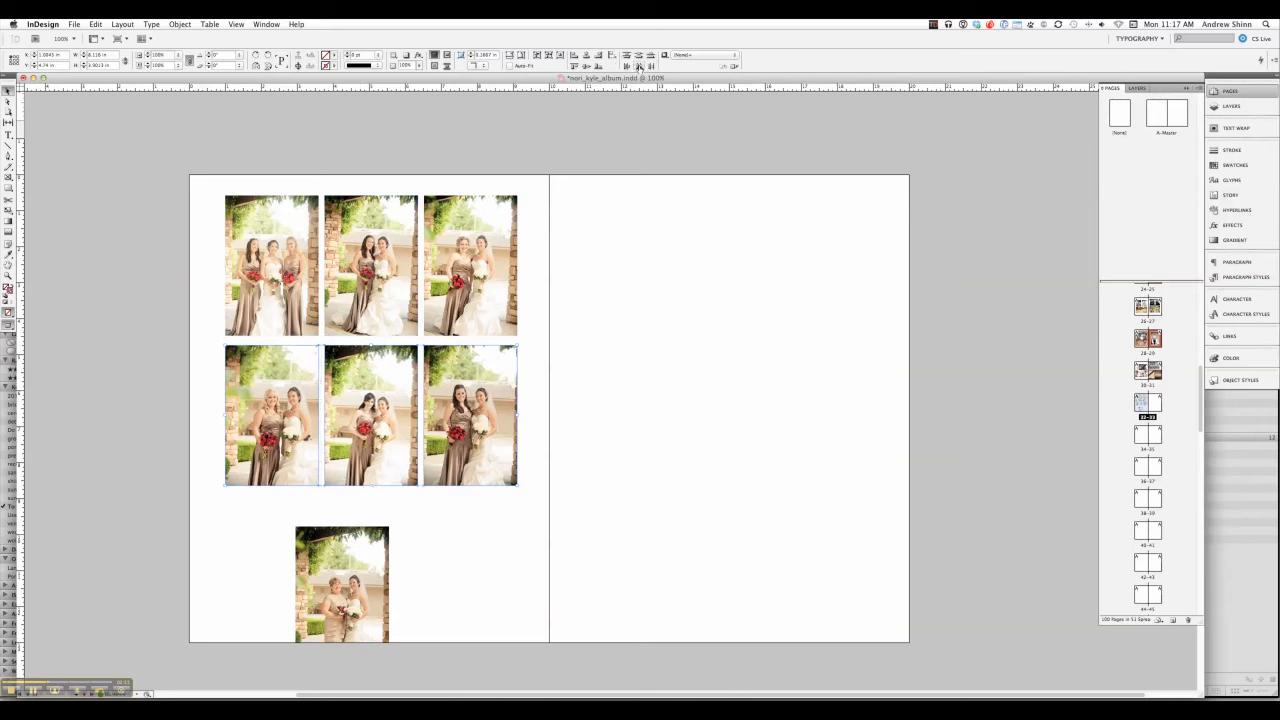
{"action": "left_click", "coordinate": [469, 580]}
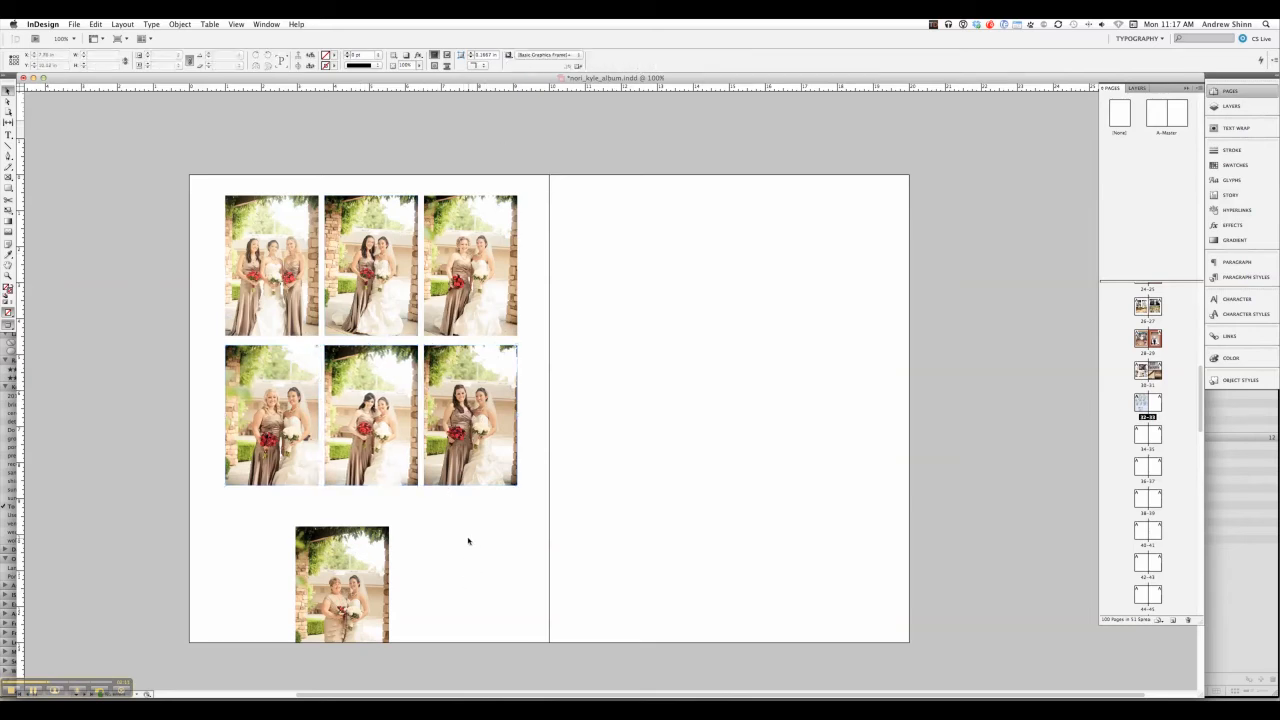
Step: Move the single seventh photo up and right so it sits under the middle column
{"action": "left_click", "coordinate": [378, 570]}
{"action": "left_click_drag", "start_coordinate": [378, 570], "coordinate": [410, 555]}
{"action": "left_click", "coordinate": [468, 543]}
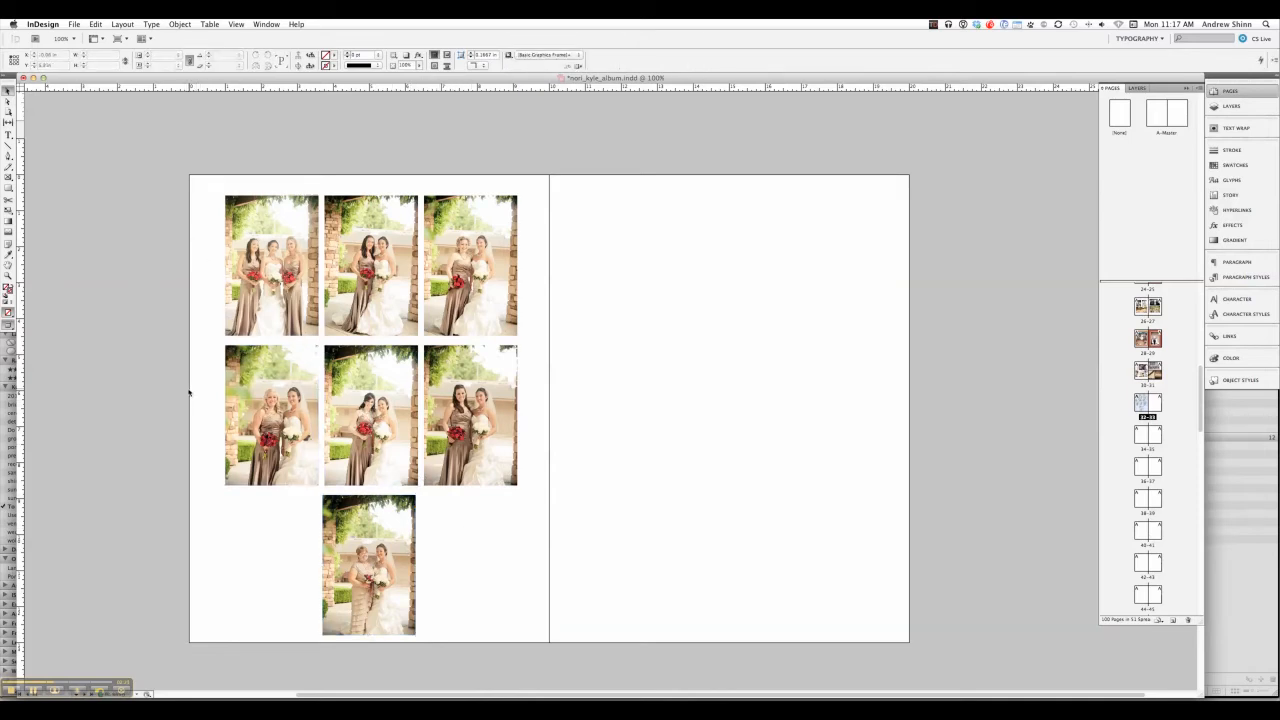
Step: Tighten the vertical gaps by nudging the second row upward and snapping the seventh photo close beneath its middle photo
{"action": "left_click_drag", "start_coordinate": [189, 391], "coordinate": [540, 400]}
{"action": "left_click_drag", "start_coordinate": [498, 449], "coordinate": [498, 442]}
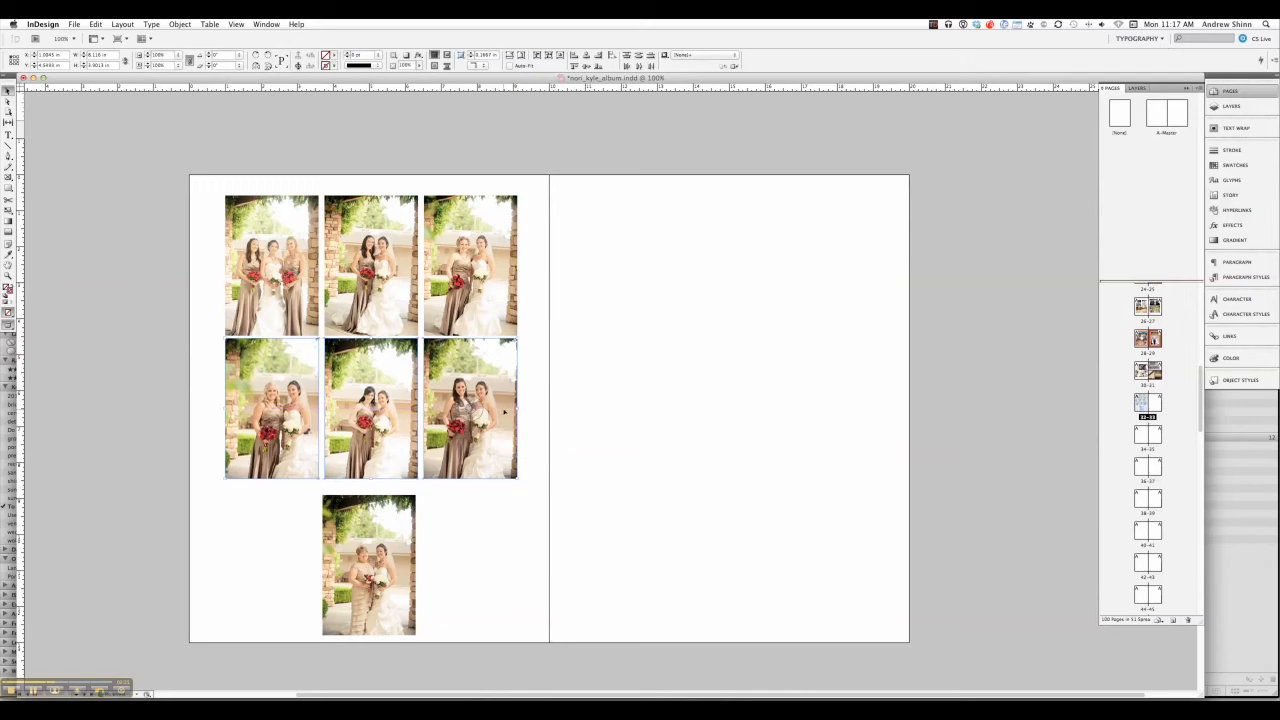
{"action": "key", "text": "Down"}
{"action": "key", "text": "Down"}
{"action": "key", "text": "Down"}
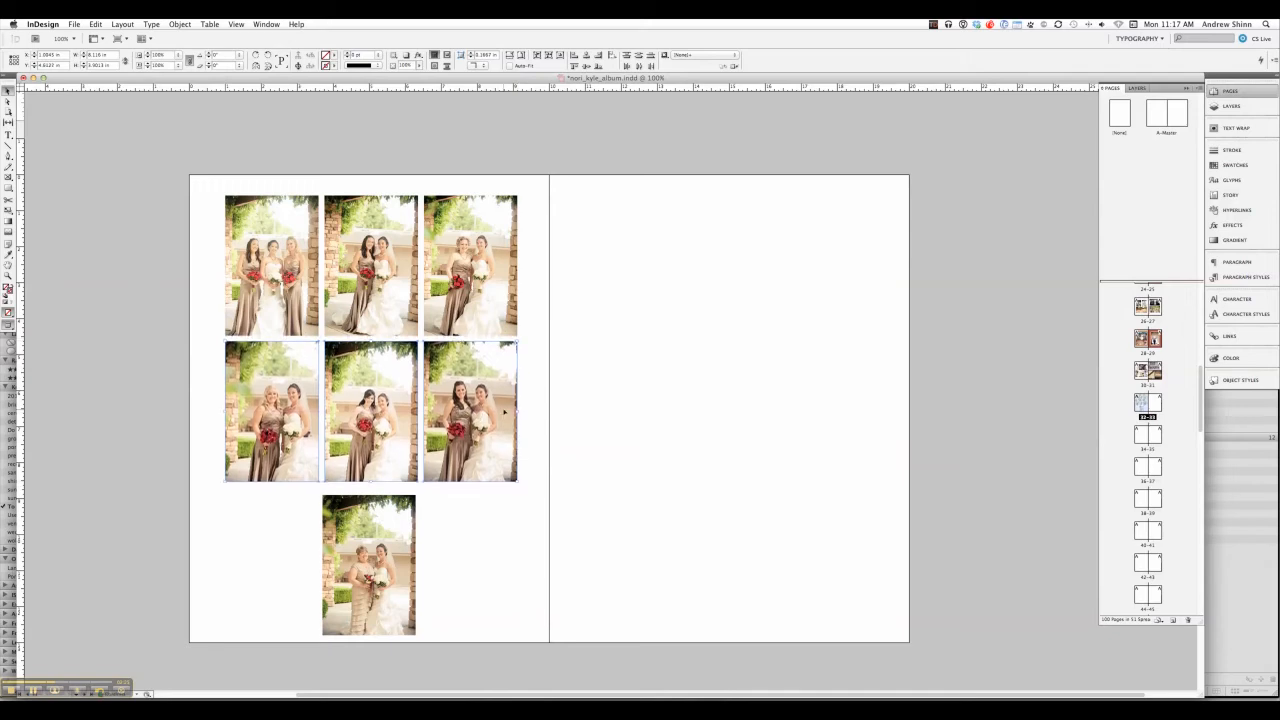
{"action": "left_click_drag", "start_coordinate": [415, 559], "coordinate": [416, 555]}
{"action": "left_click", "coordinate": [463, 543]}
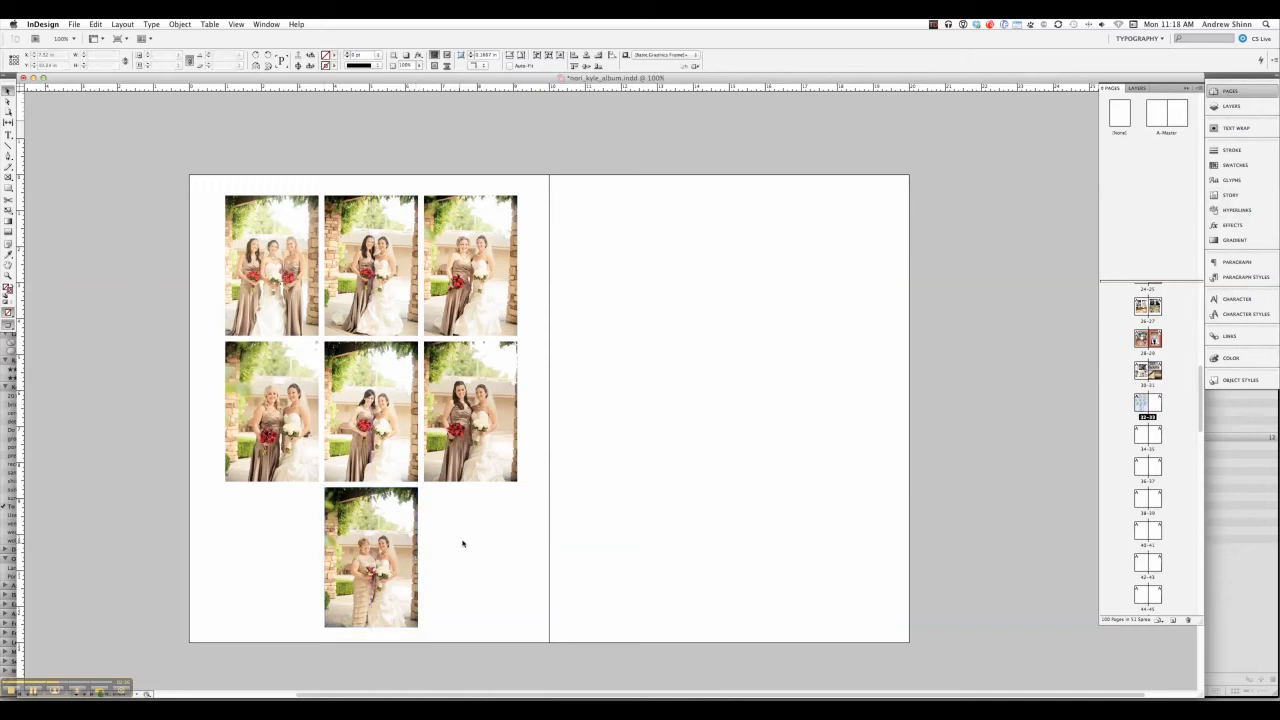
Step: Apply the Black Stroke object style to all seven photos on the left page
{"action": "left_click_drag", "start_coordinate": [177, 250], "coordinate": [529, 576]}
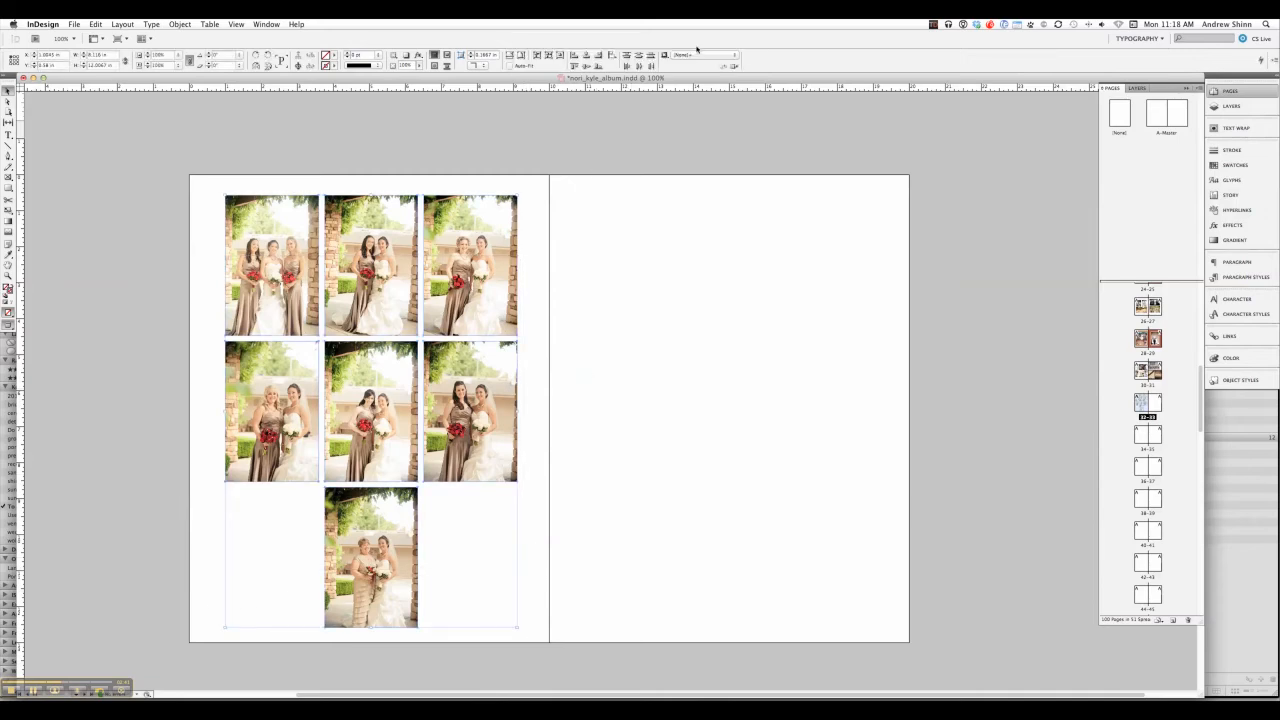
{"action": "left_click", "coordinate": [700, 55]}
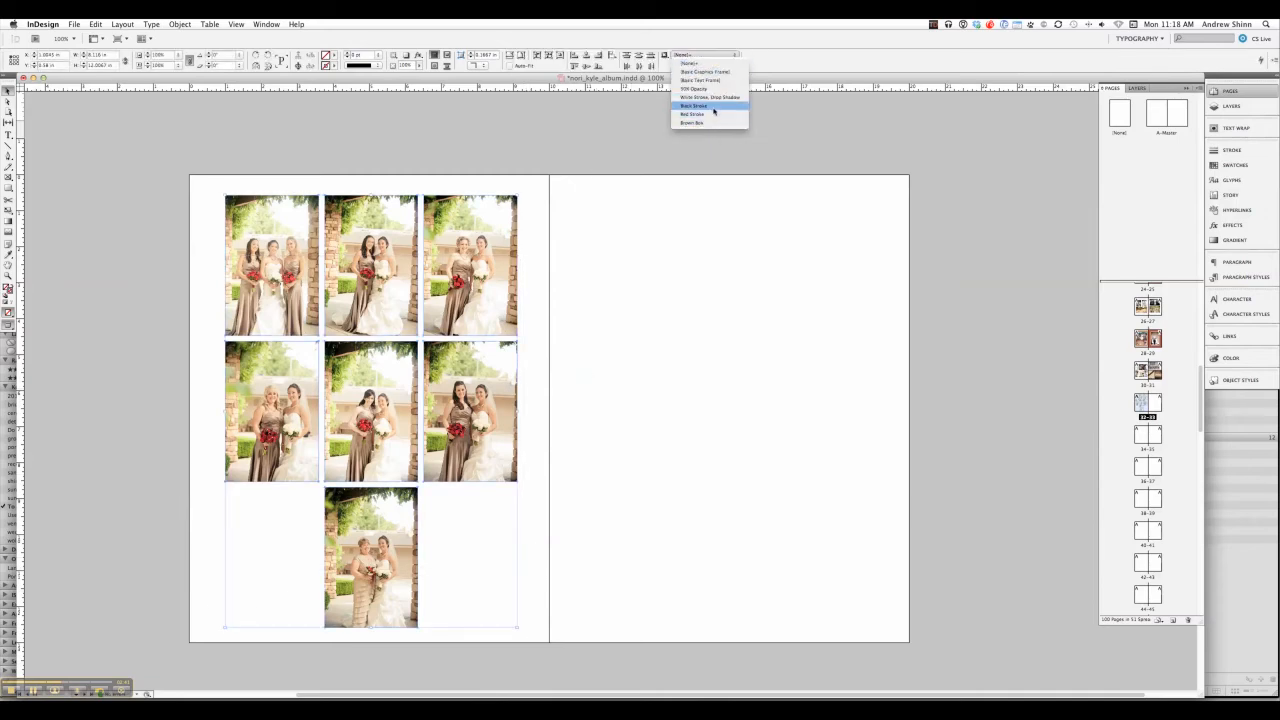
{"action": "left_click", "coordinate": [714, 106]}
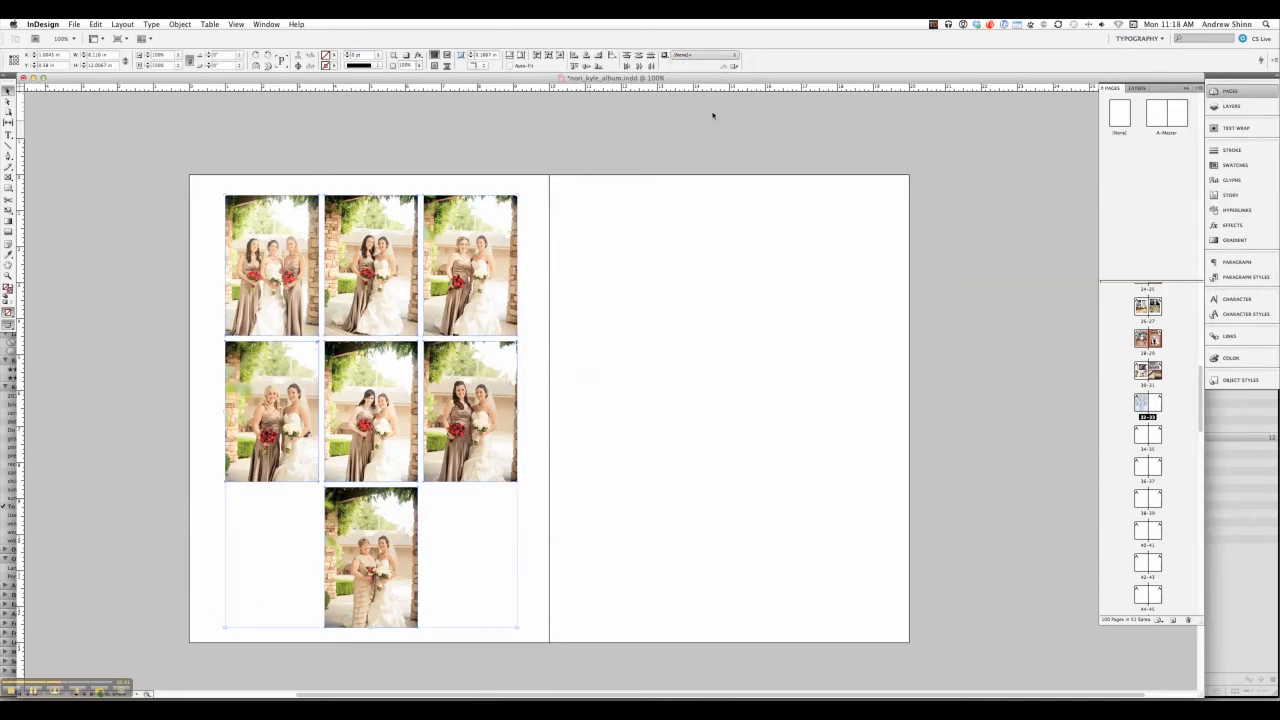
{"action": "left_click", "coordinate": [707, 333]}
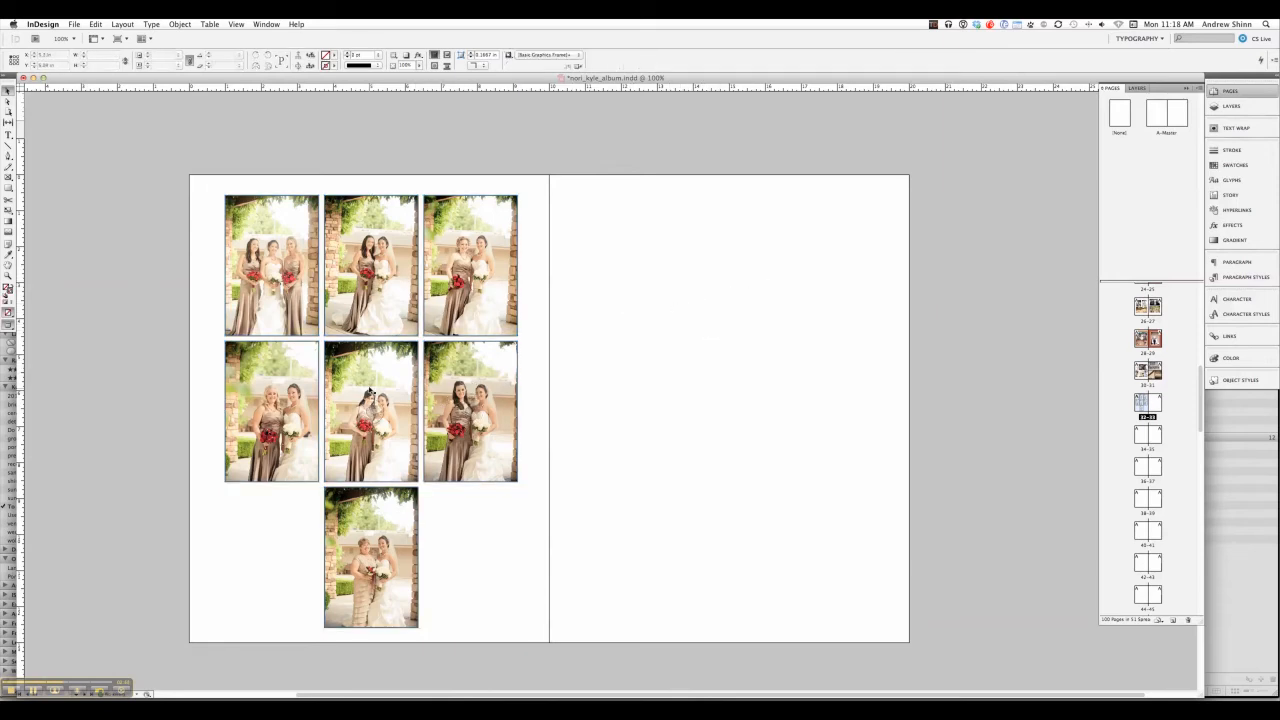
Step: Switch to Adobe Bridge, select 11Jun18-A-431.jpg and 11Jun18-A-434.jpg, and send both to InDesign for placing
{"action": "key", "text": "super+Tab"}
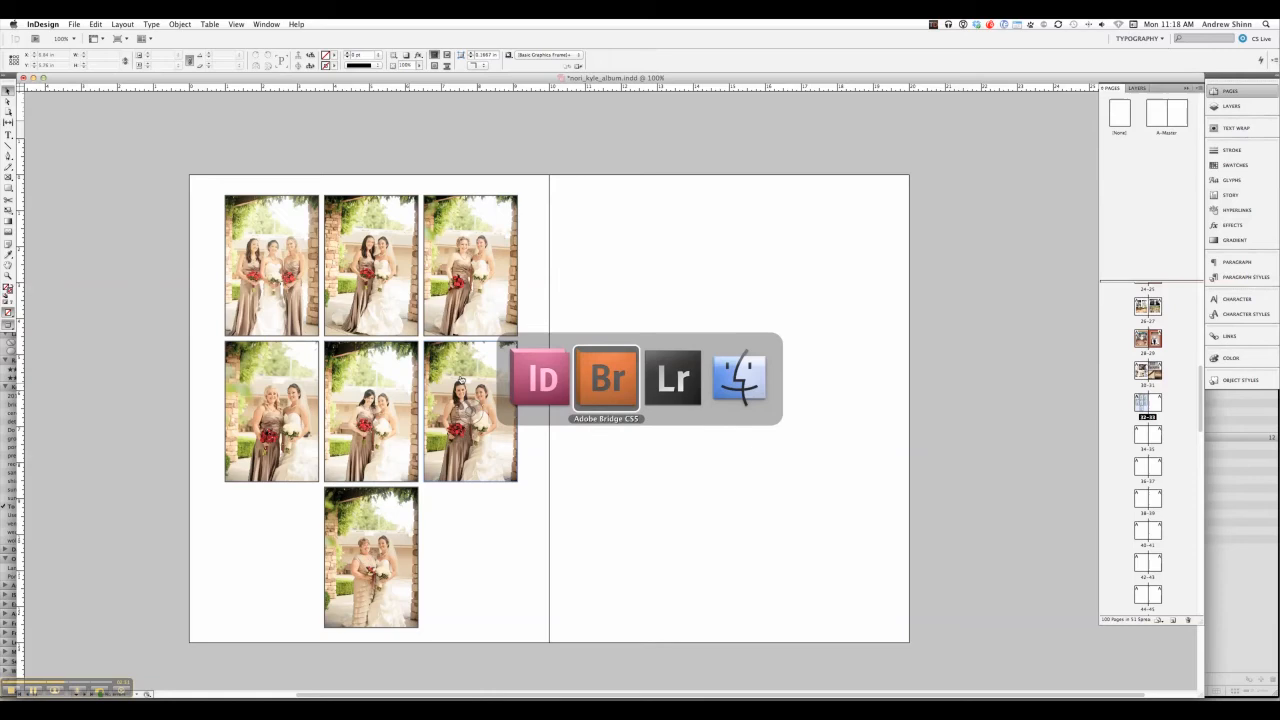
{"action": "left_click", "coordinate": [612, 380]}
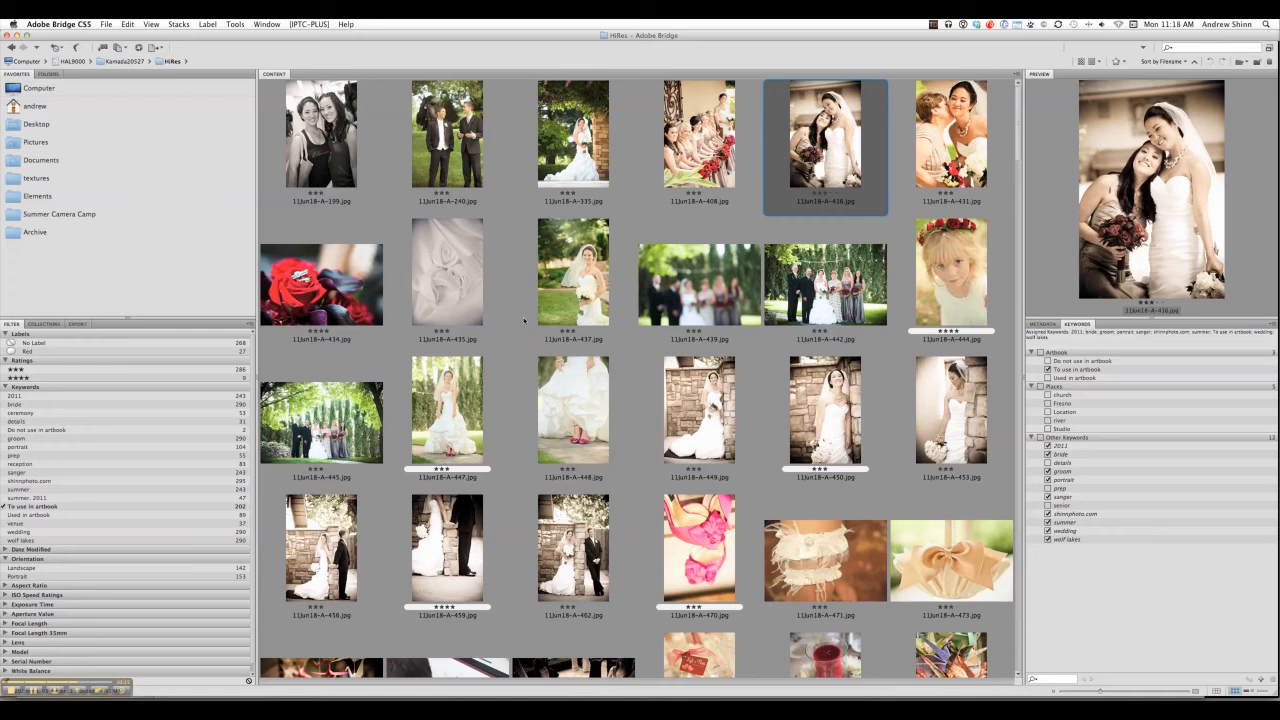
{"action": "key", "text": "Right"}
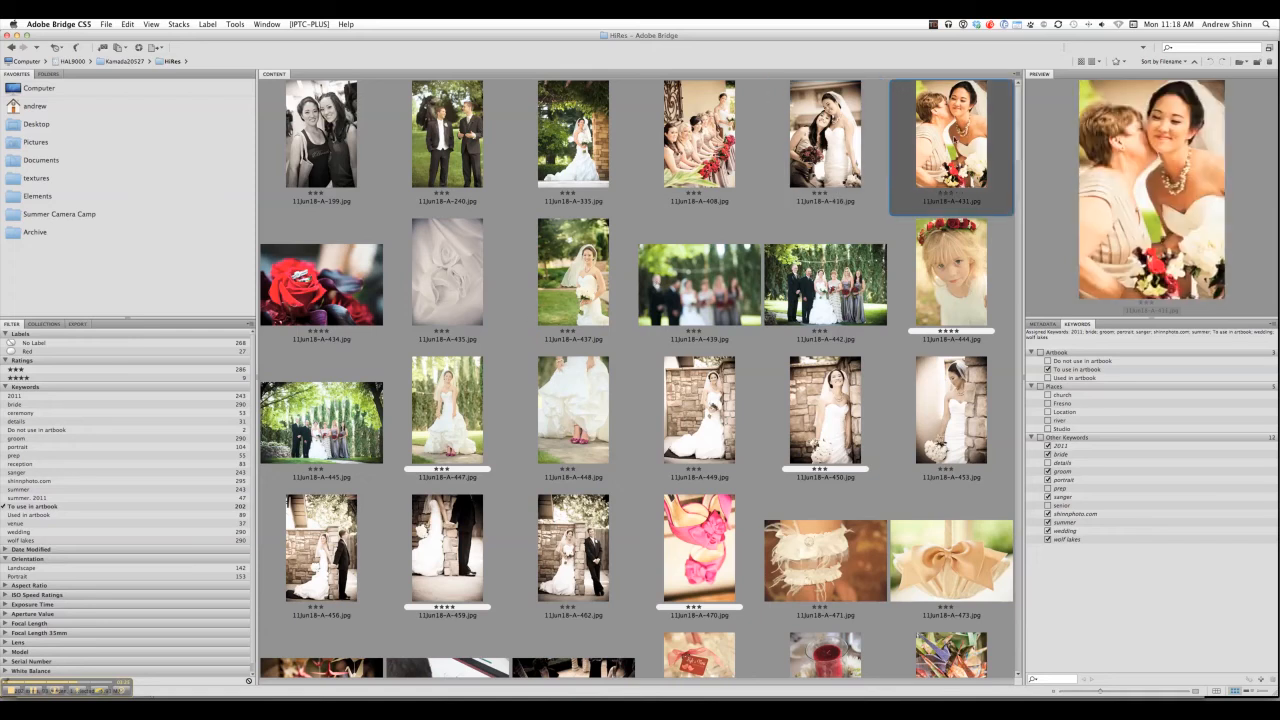
{"action": "left_click", "coordinate": [352, 281], "text": "shift"}
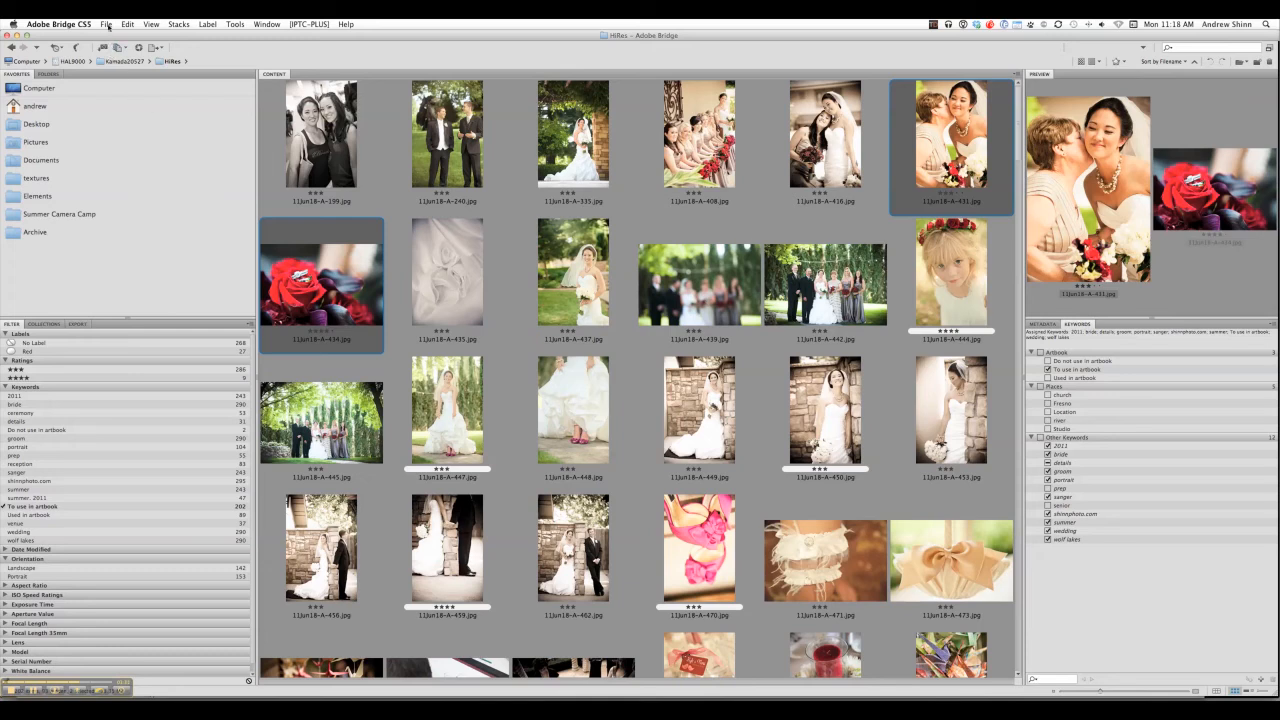
{"action": "left_click", "coordinate": [106, 24]}
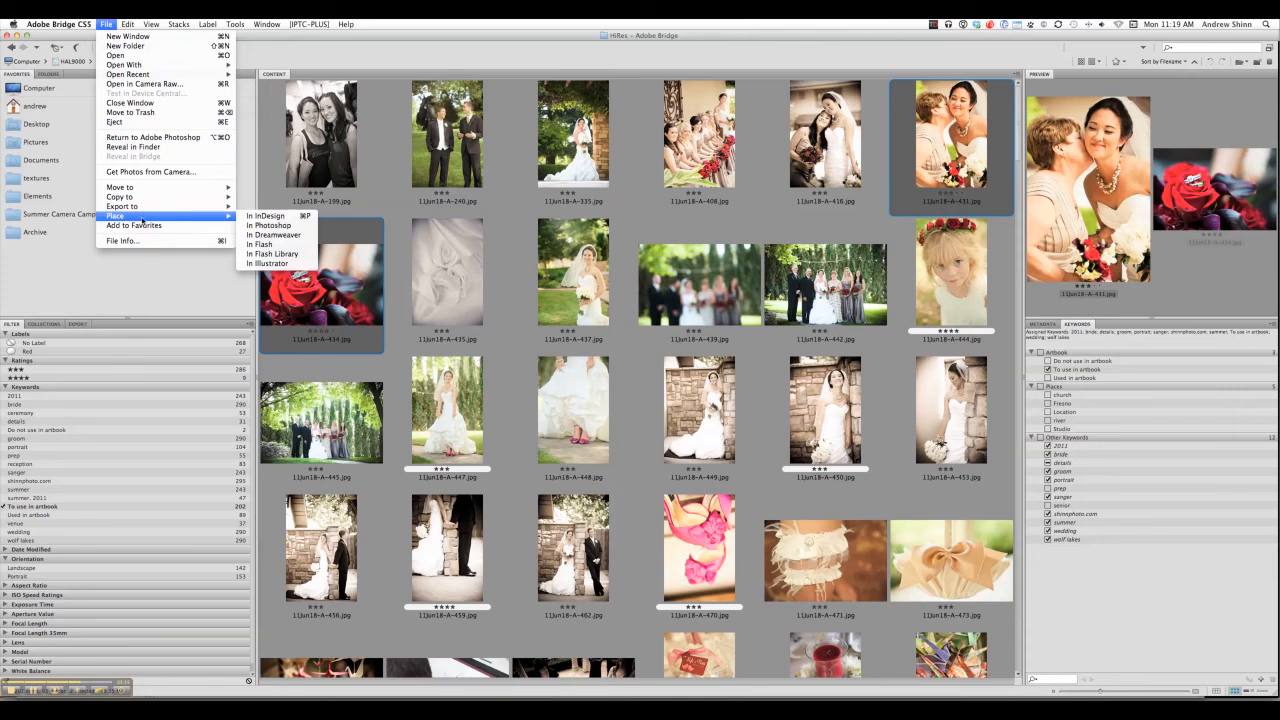
{"action": "left_click", "coordinate": [282, 217]}
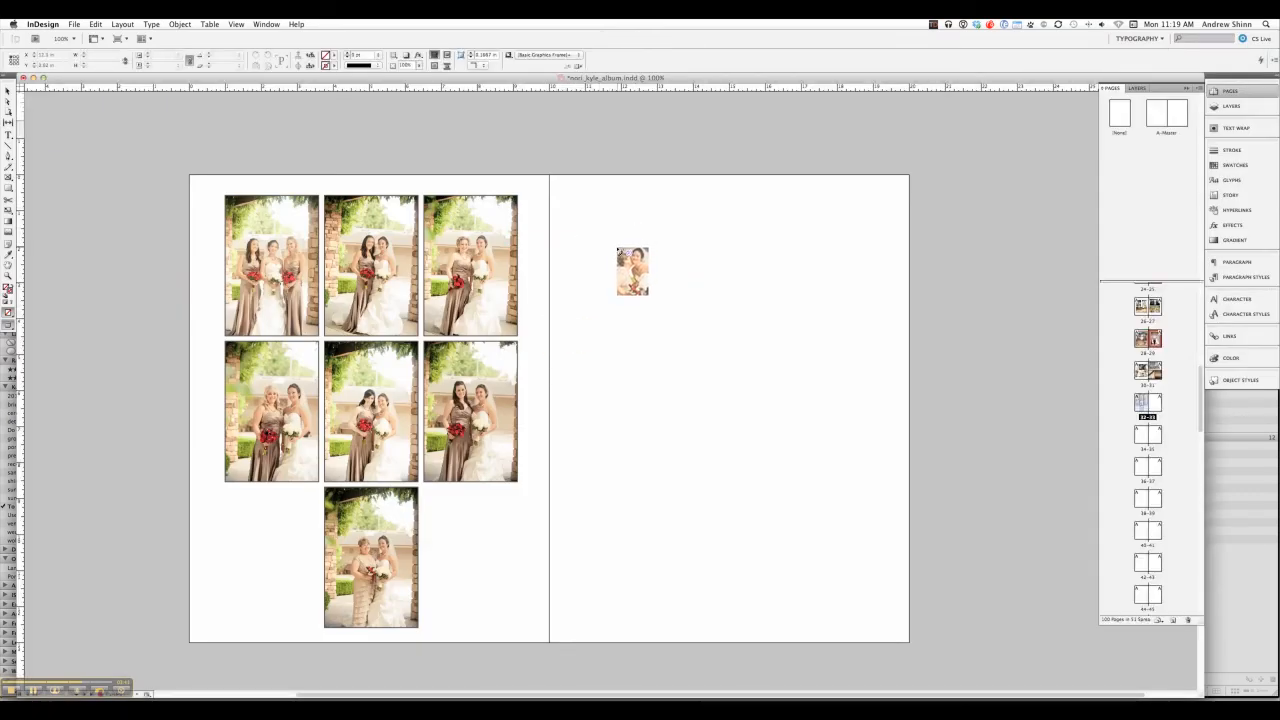
Step: Place the ring-on-rose photo about 13 in tall across the right page, then the embrace portrait about 3.78 by 5.67 in over its lower left
{"action": "key", "text": "Right"}
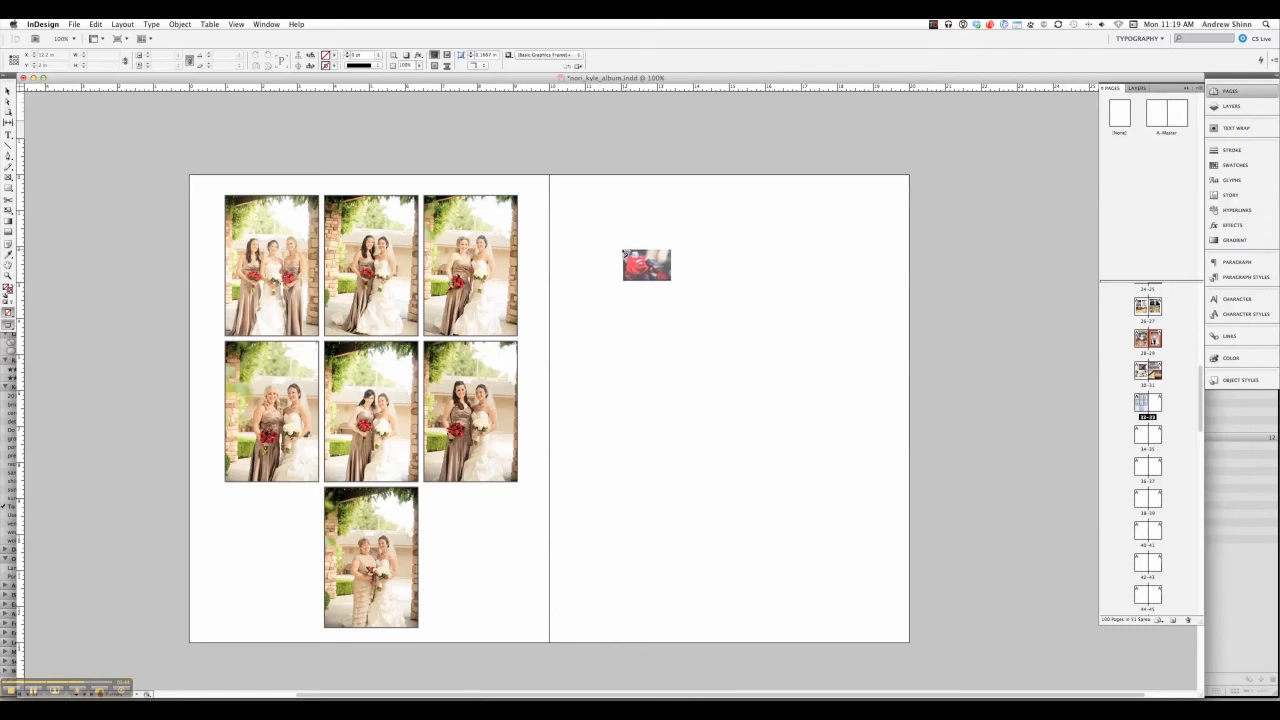
{"action": "key", "text": "Right"}
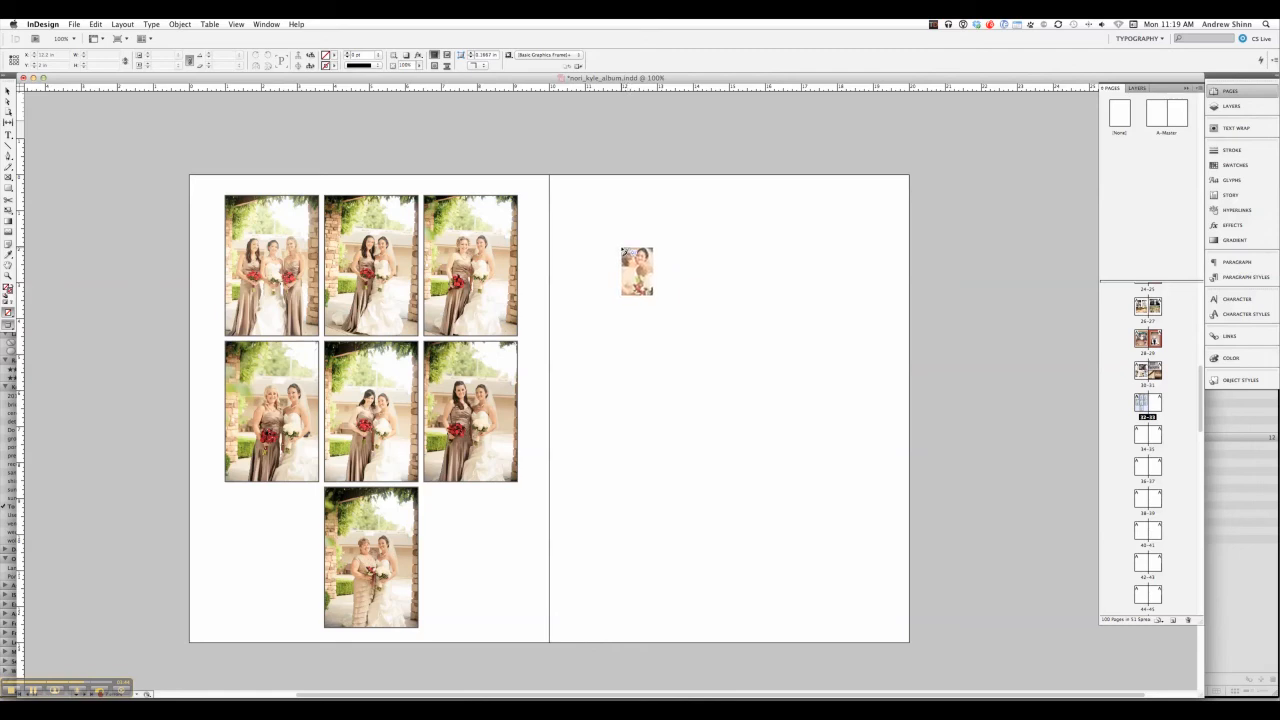
{"action": "key", "text": "Right"}
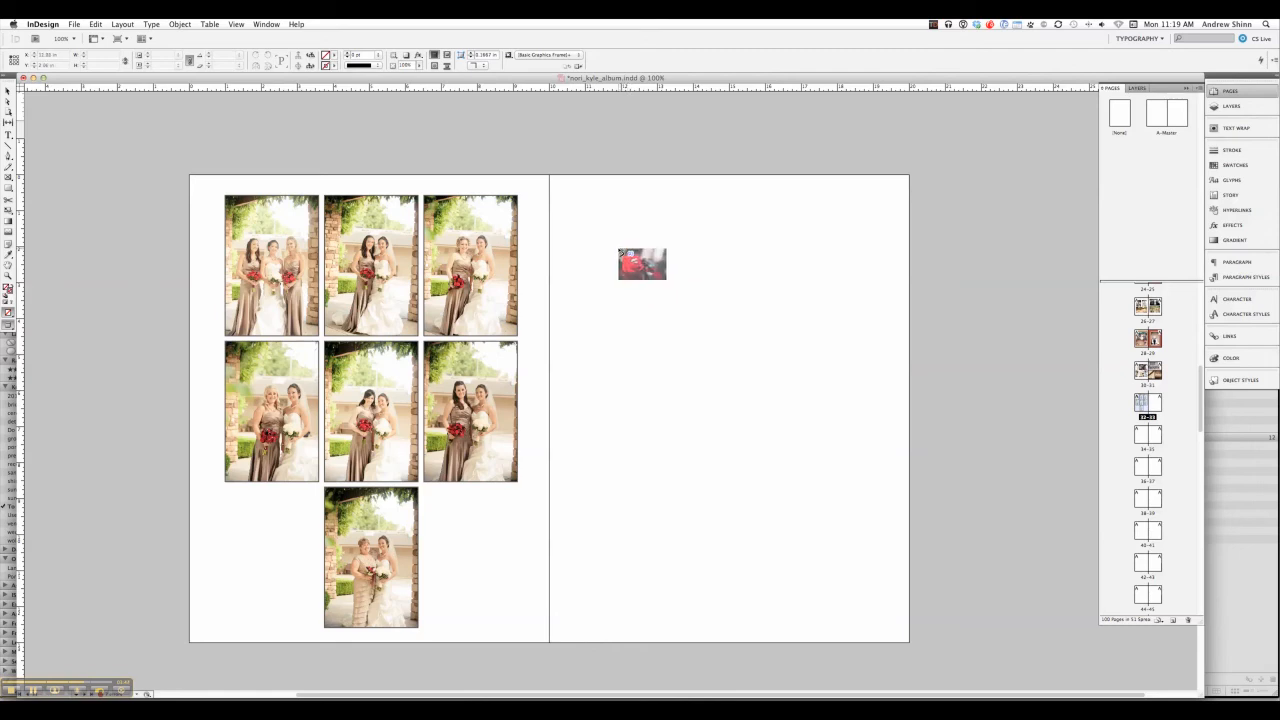
{"action": "left_click_drag", "start_coordinate": [549, 178], "coordinate": [1010, 644]}
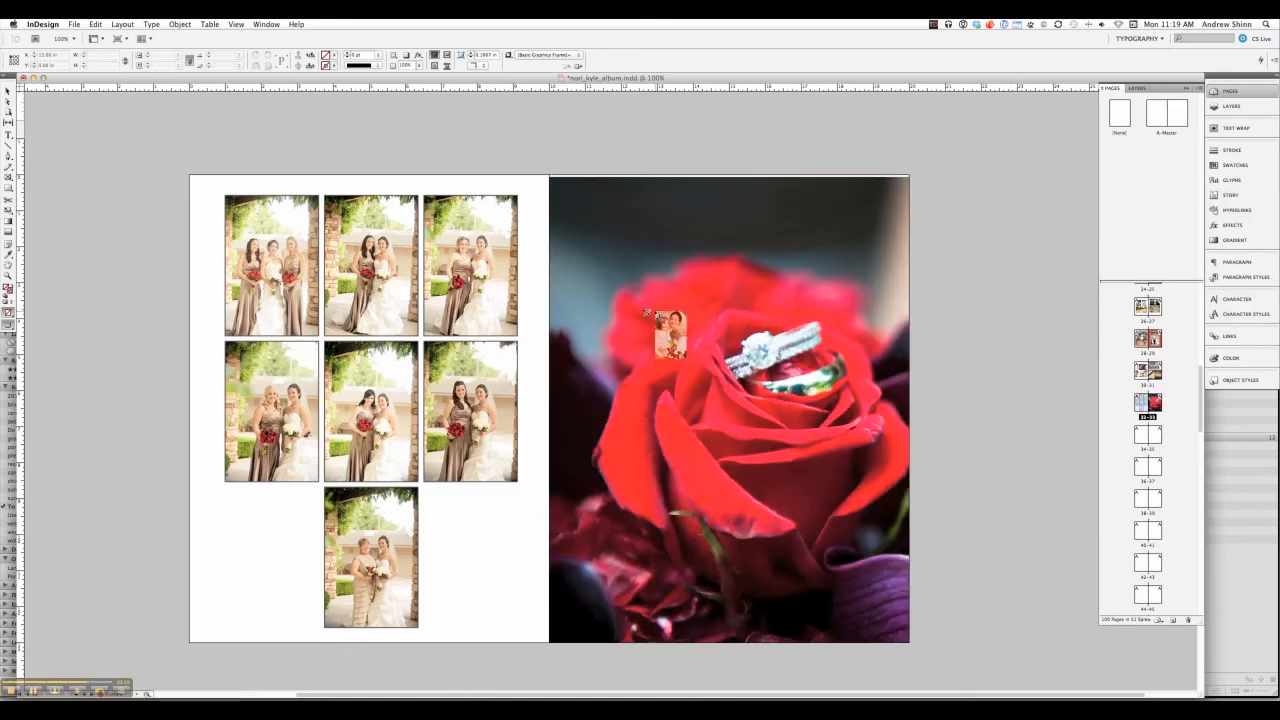
{"action": "left_click_drag", "start_coordinate": [584, 370], "coordinate": [719, 573]}
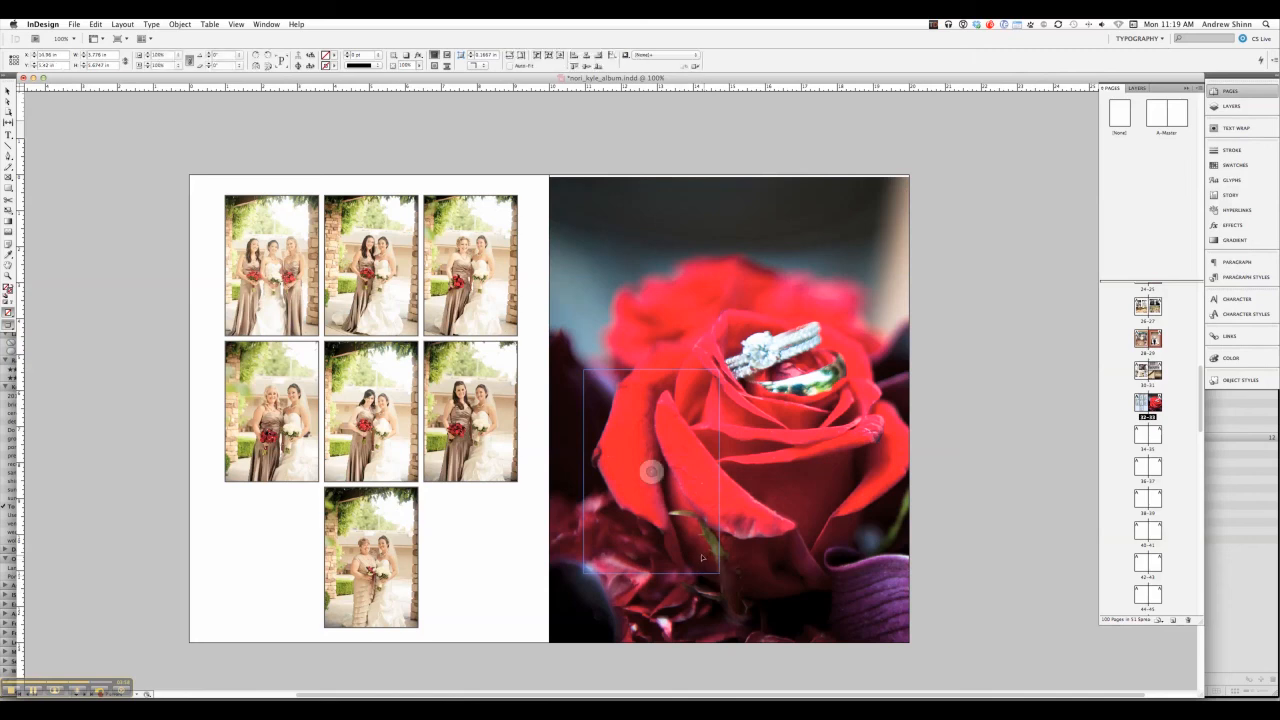
Step: Align the rose photo with the right page's top edge and move the embrace portrait slightly lower on it
{"action": "left_click", "coordinate": [762, 229]}
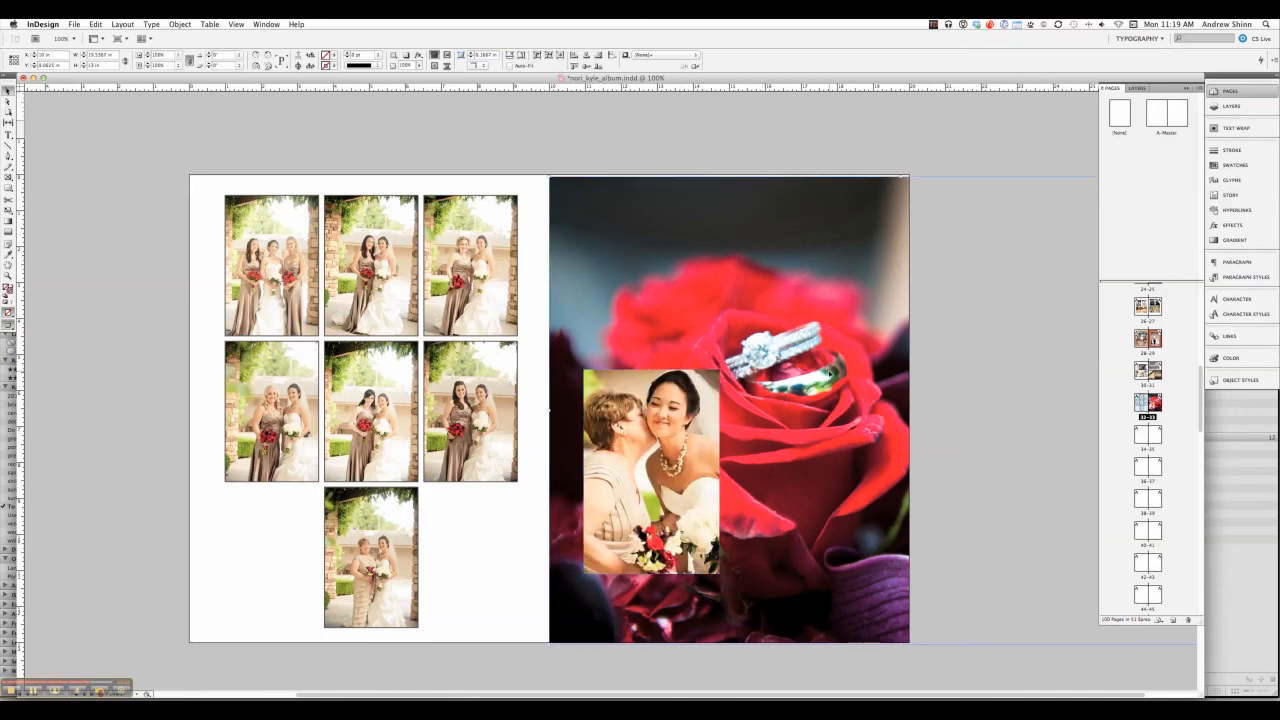
{"action": "left_click_drag", "start_coordinate": [829, 373], "coordinate": [828, 371]}
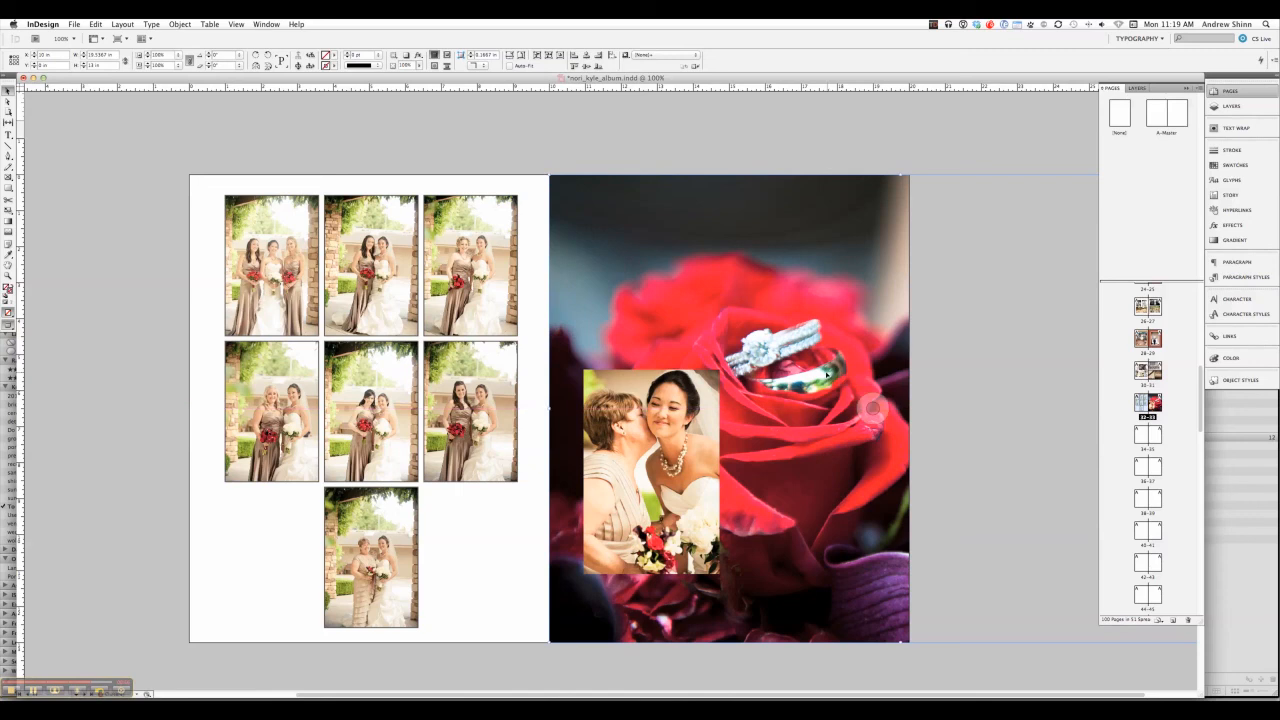
{"action": "left_click", "coordinate": [695, 427]}
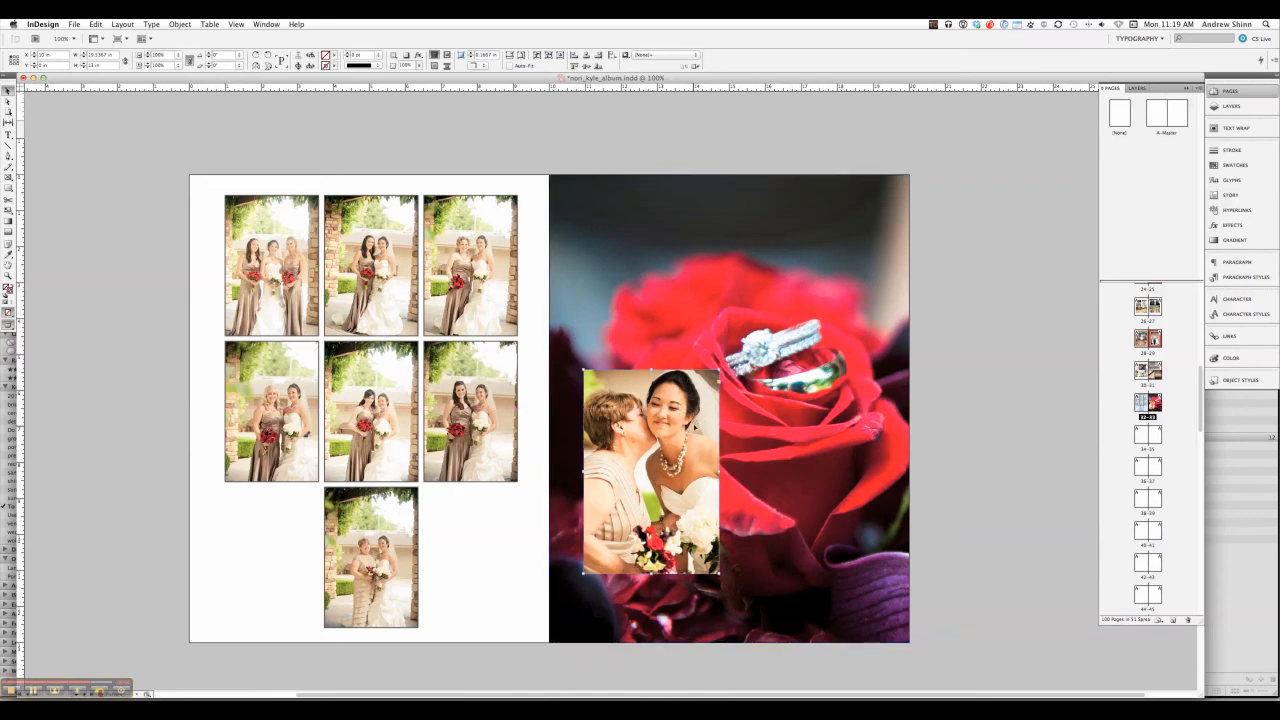
{"action": "left_click_drag", "start_coordinate": [695, 427], "coordinate": [697, 449]}
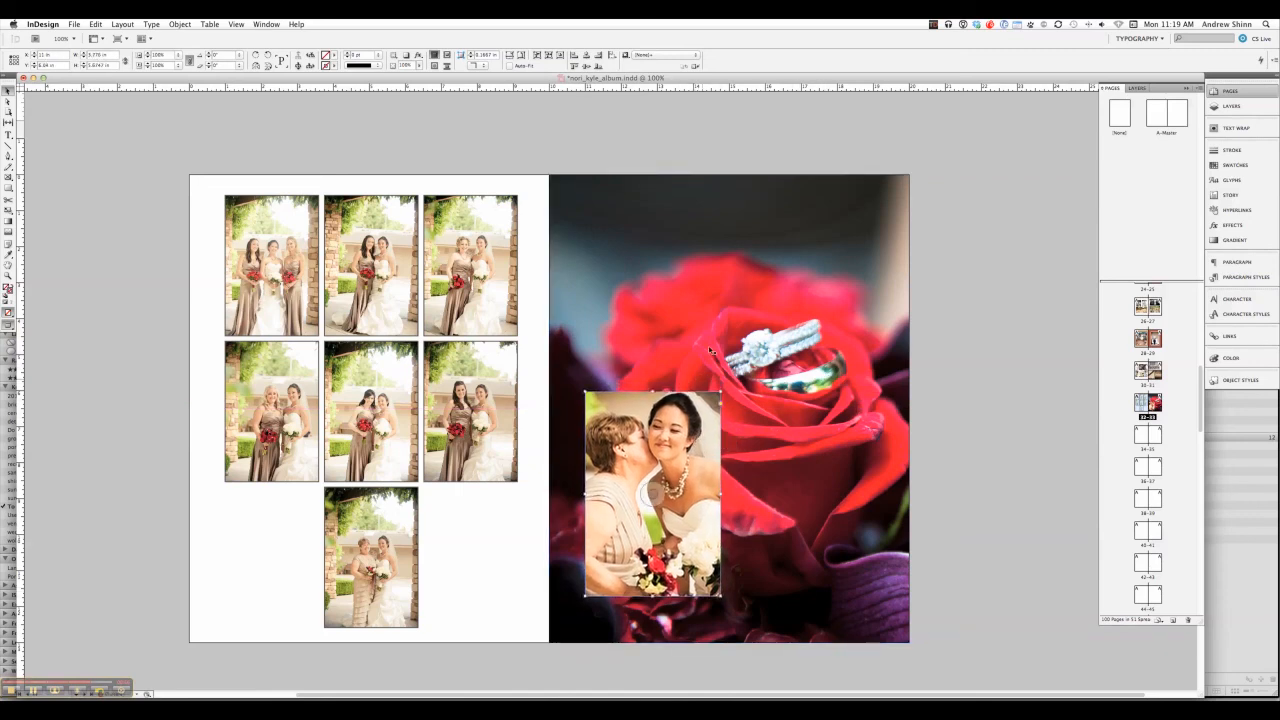
Step: Fade the rose background photo on the right page to 50% opacity
{"action": "left_click", "coordinate": [873, 407]}
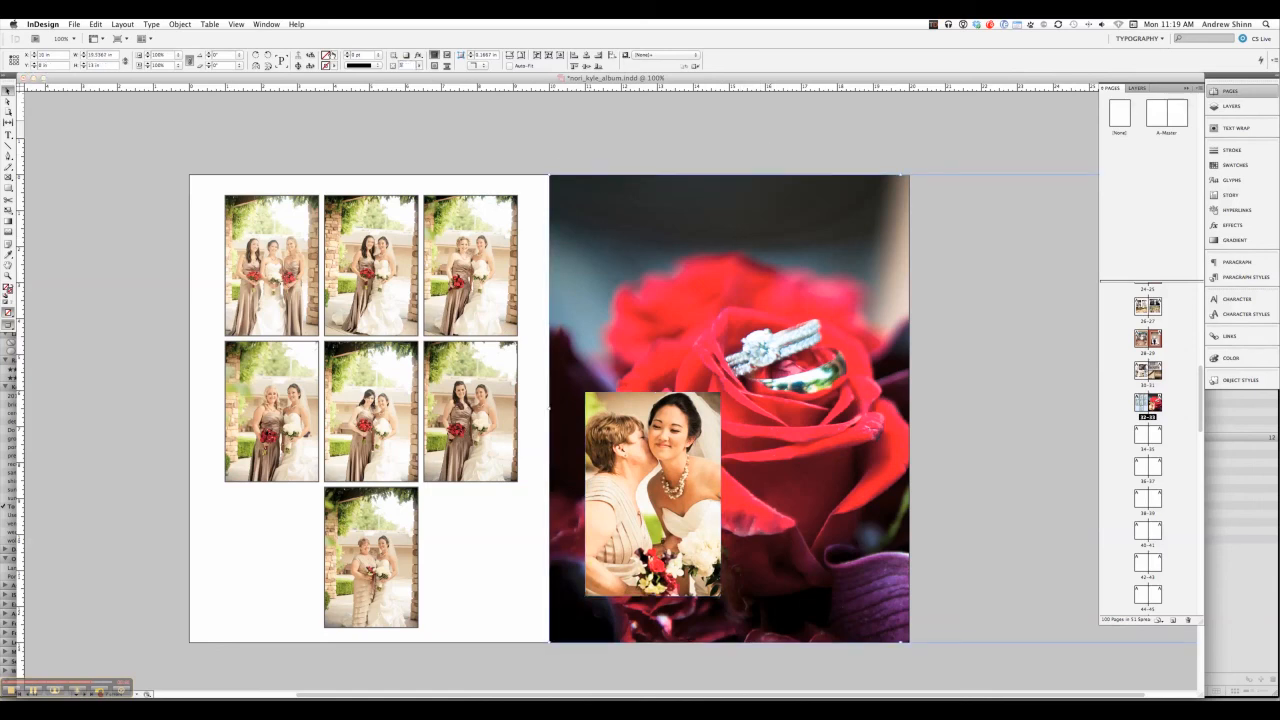
{"action": "key", "text": "Return"}
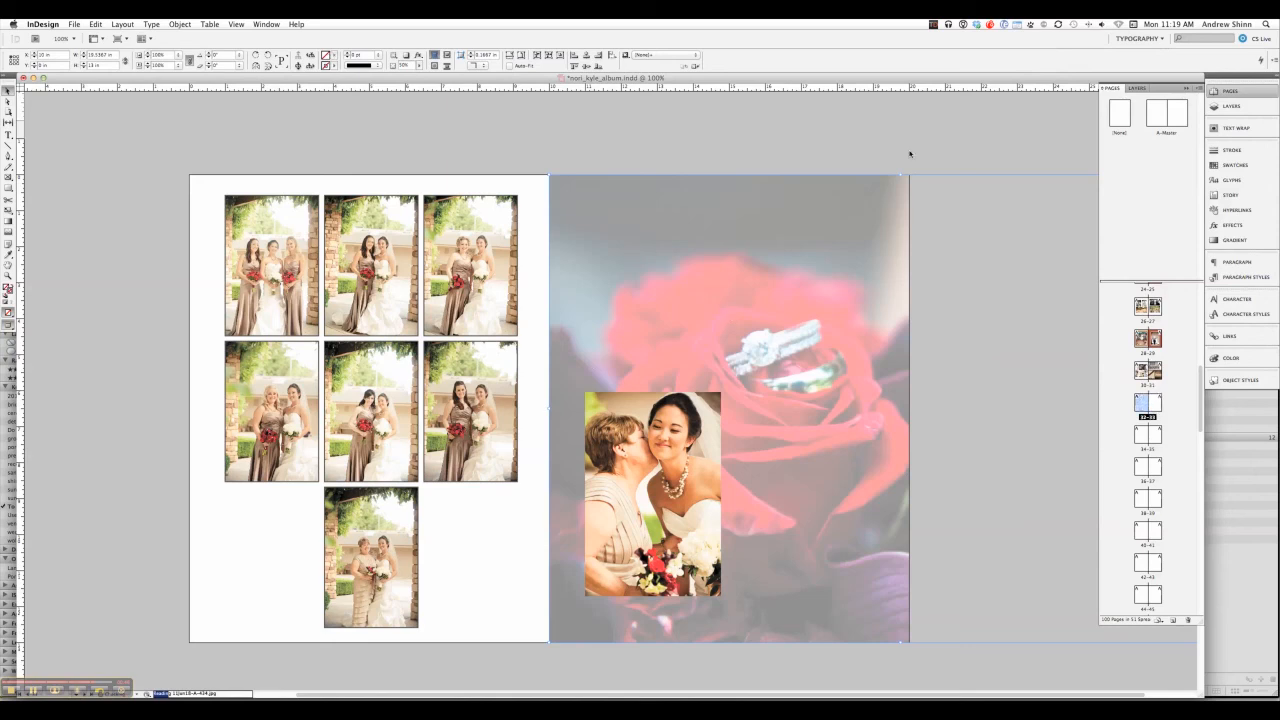
Step: Apply the Black Stroke object style to the embrace portrait and shift it slightly down and left over the rose background
{"action": "left_click", "coordinate": [654, 491]}
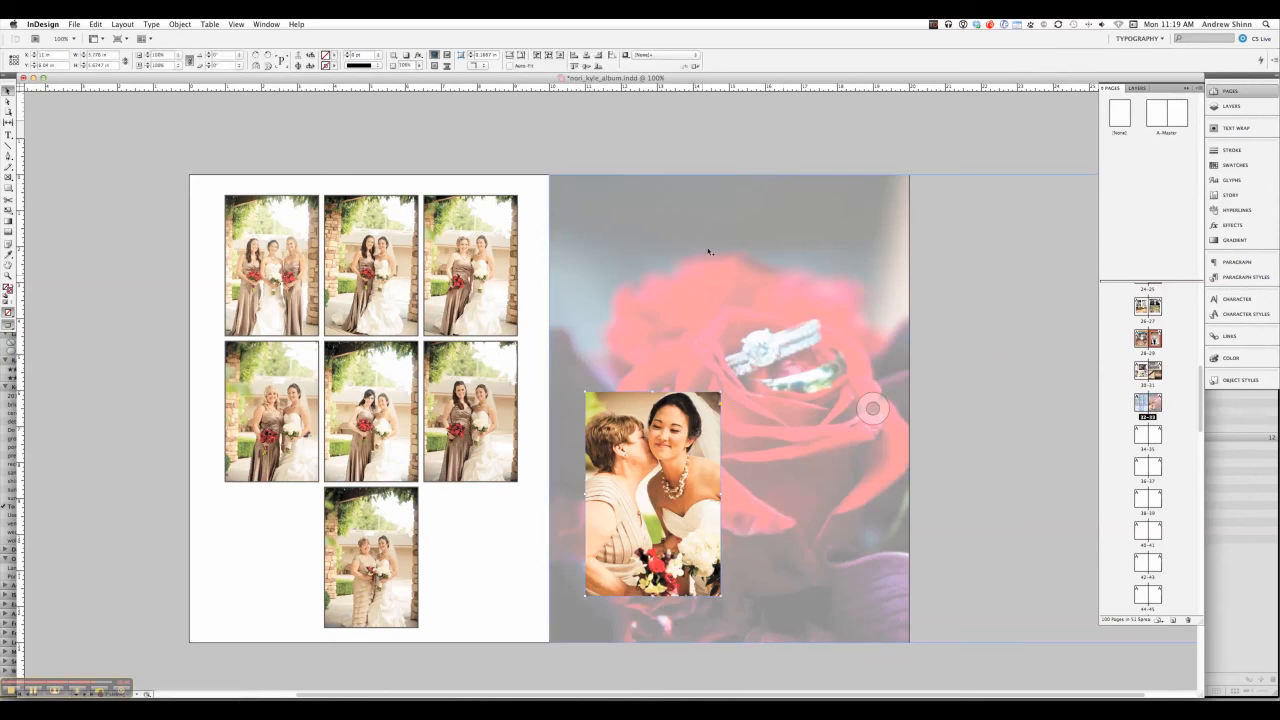
{"action": "left_click", "coordinate": [662, 55]}
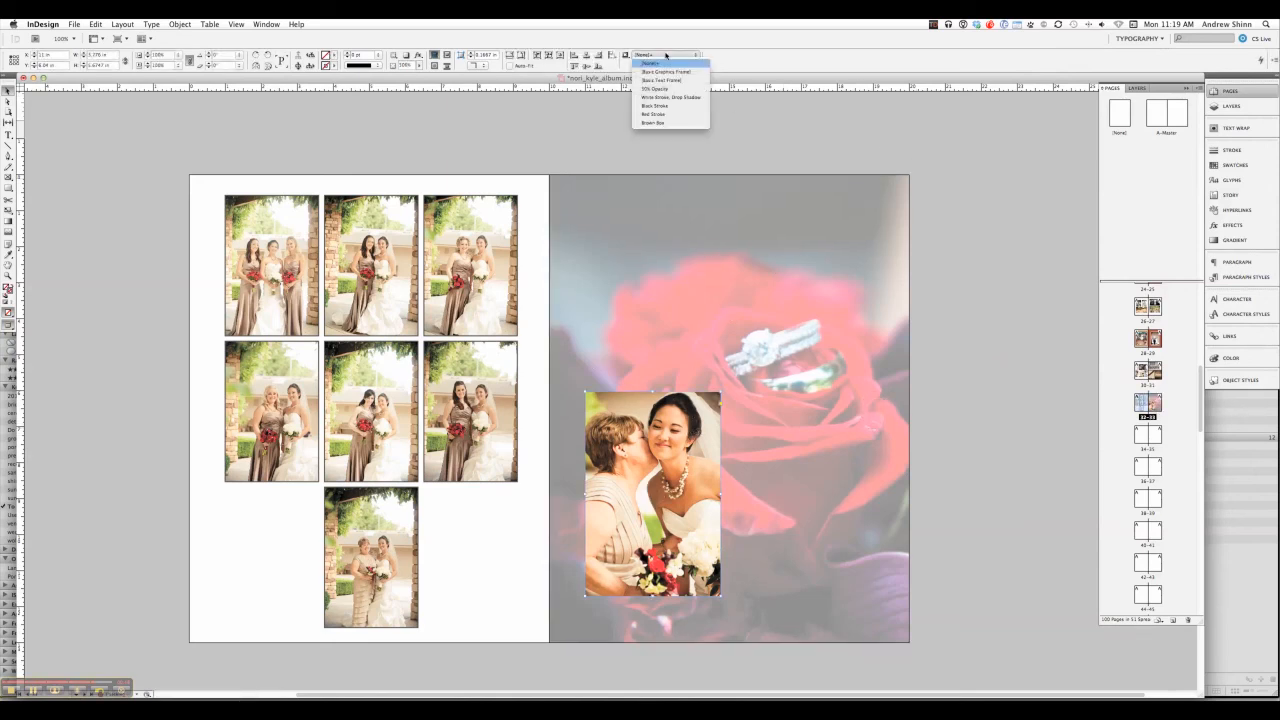
{"action": "left_click", "coordinate": [663, 105]}
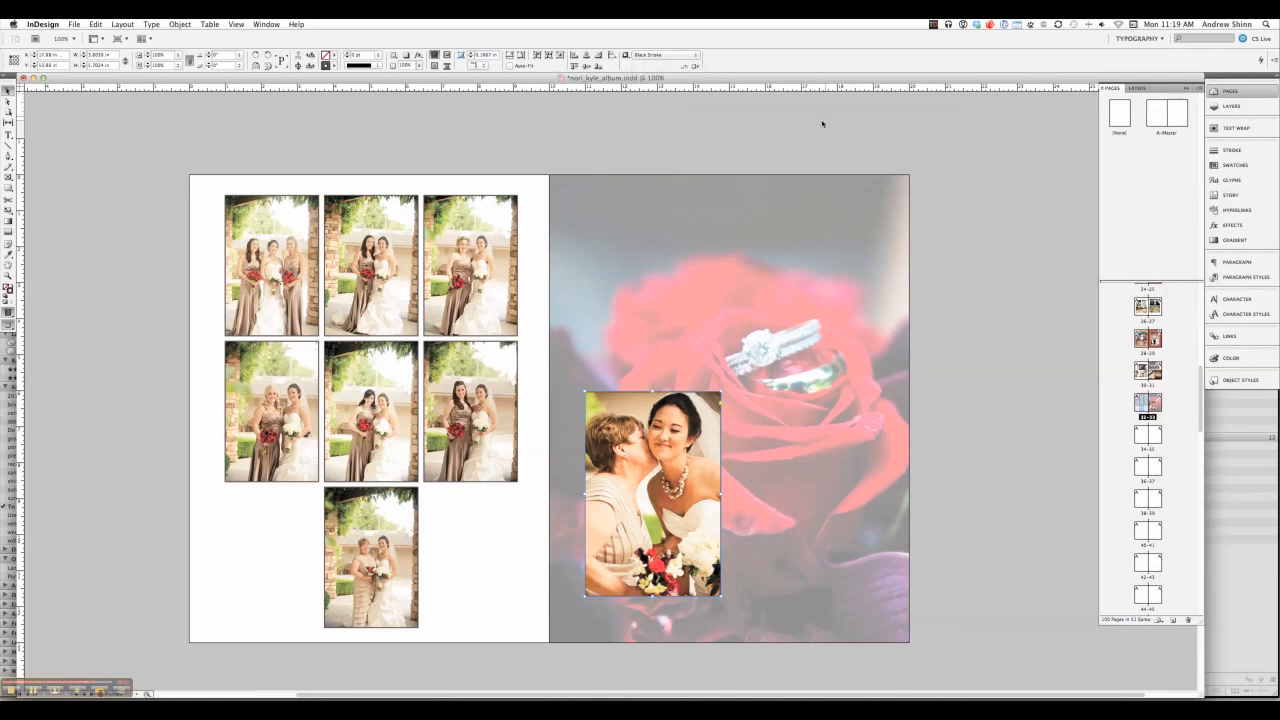
{"action": "left_click", "coordinate": [390, 456]}
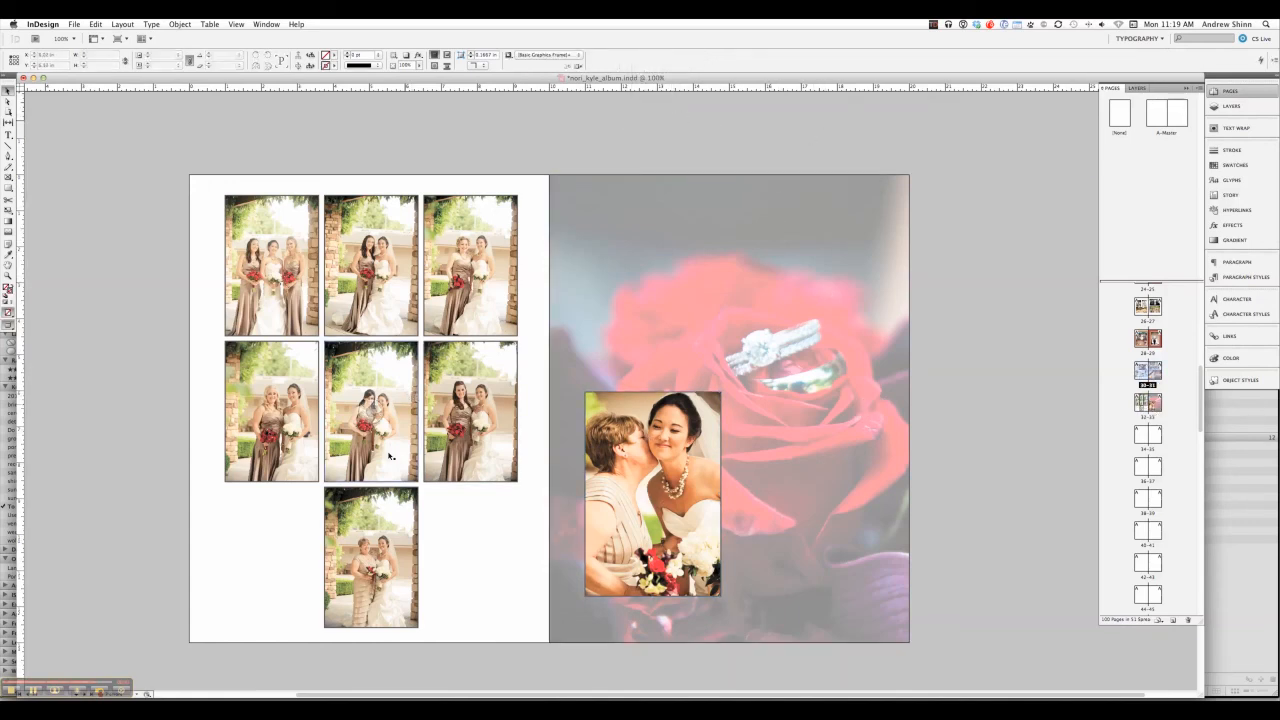
{"action": "left_click_drag", "start_coordinate": [699, 469], "coordinate": [713, 467]}
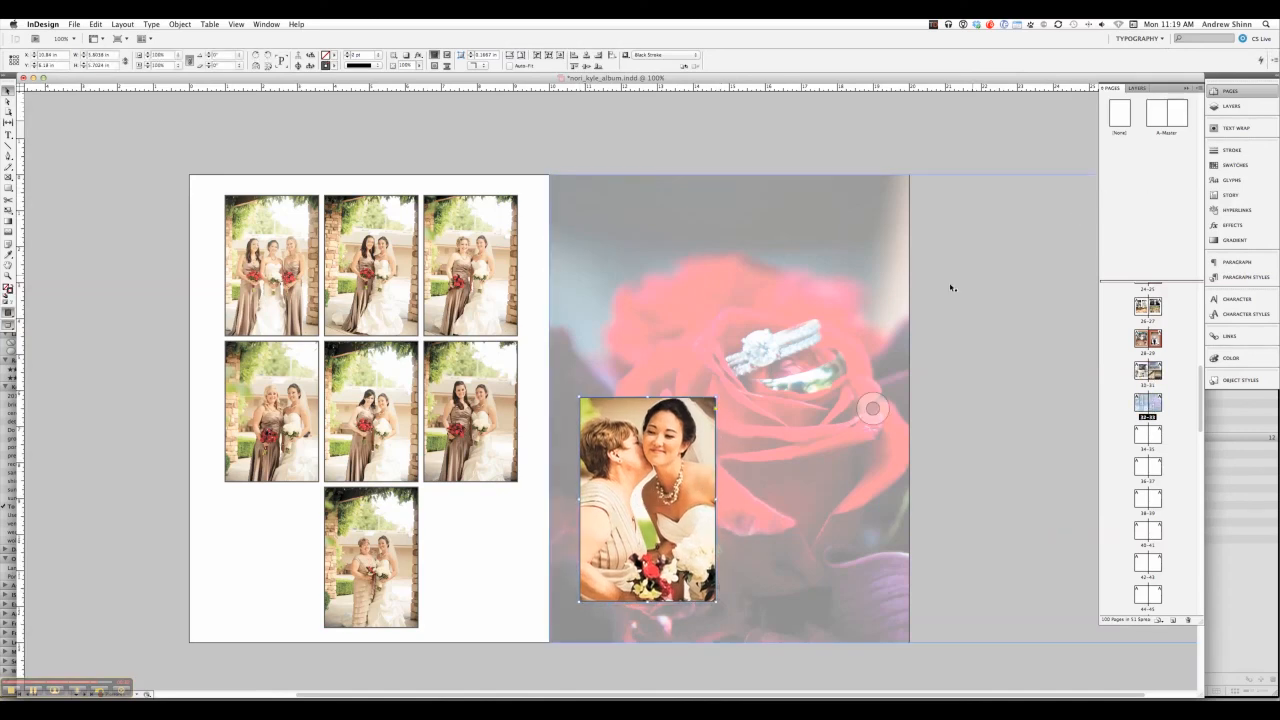